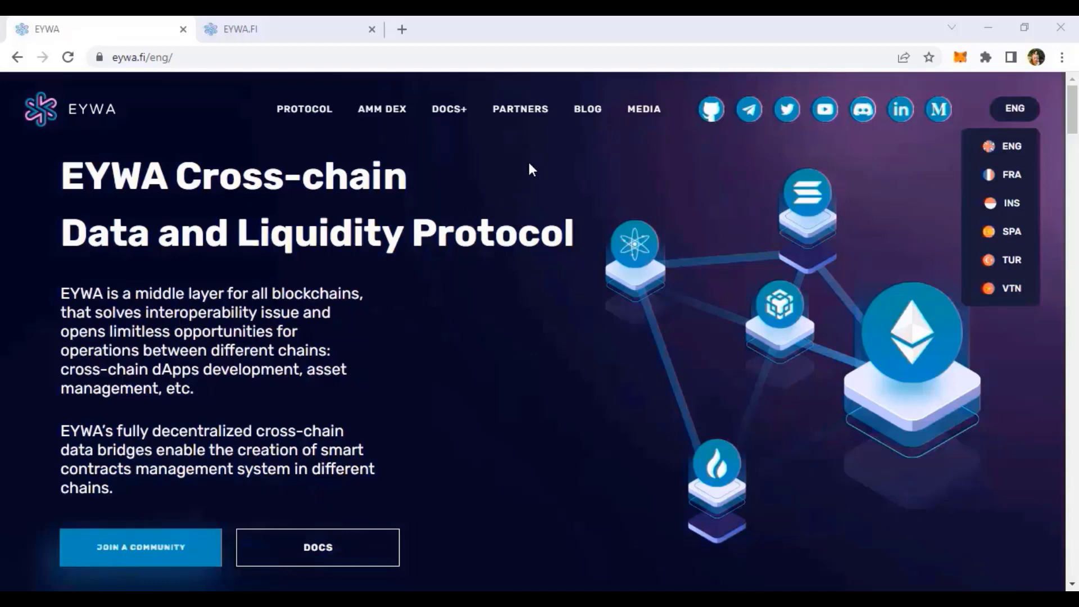
left_click(515, 112)
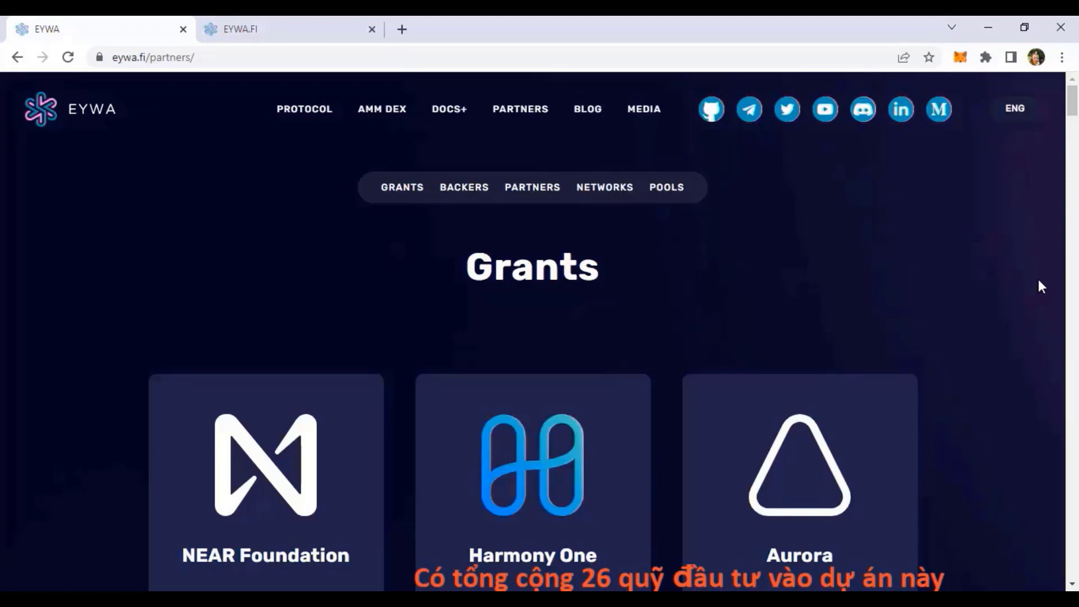
left_click_drag(1073, 106, 1074, 226)
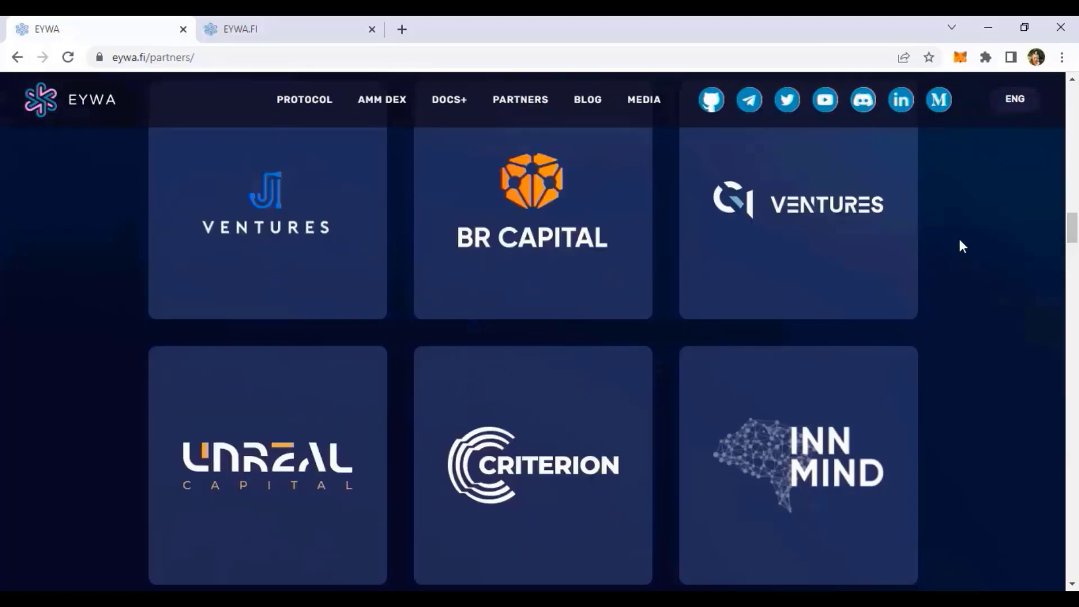
left_click_drag(1072, 241, 1073, 181)
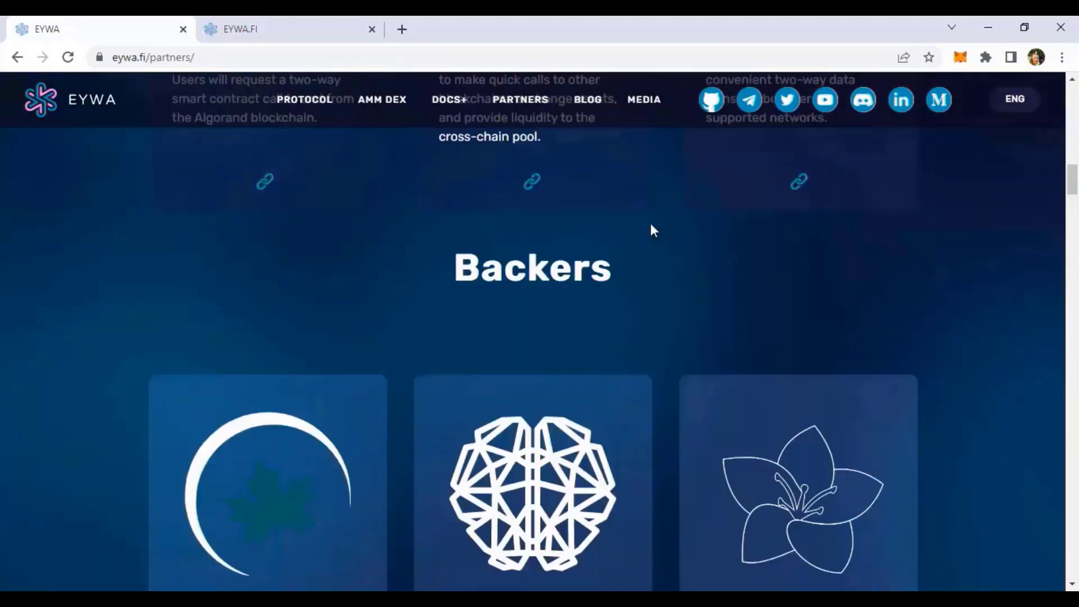
- Open digiu.ai in a new browser tab and switch the site language to EN
left_click(406, 27)
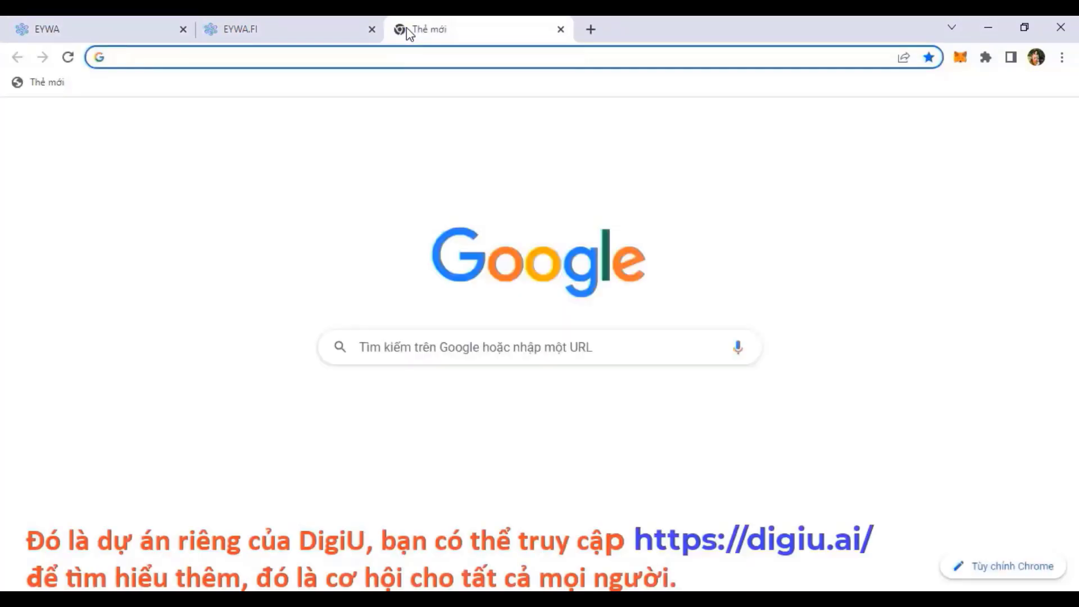
type("di")
key("Return")
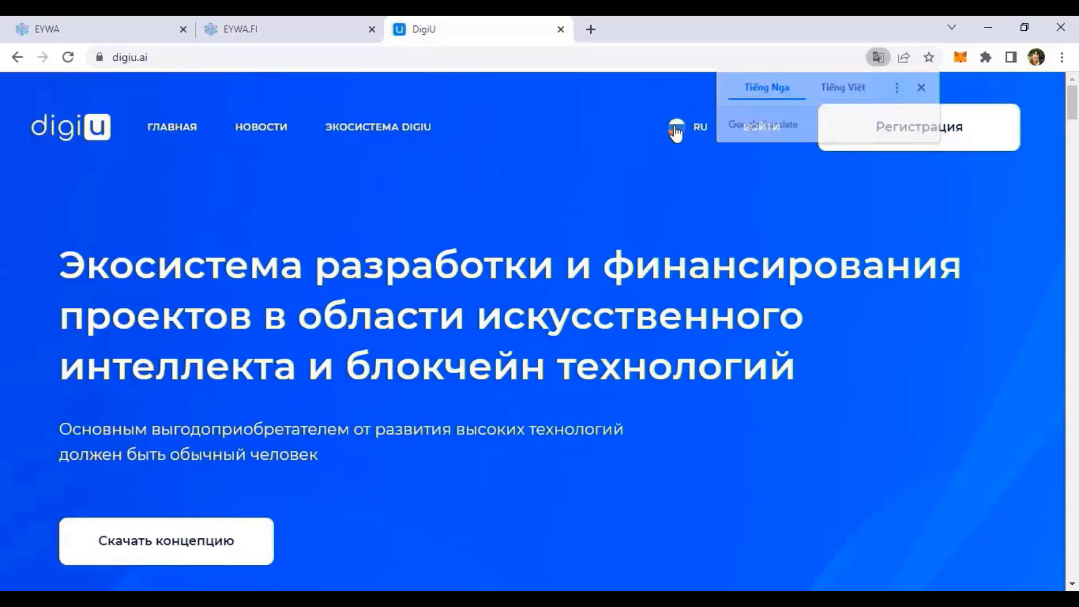
left_click(676, 128)
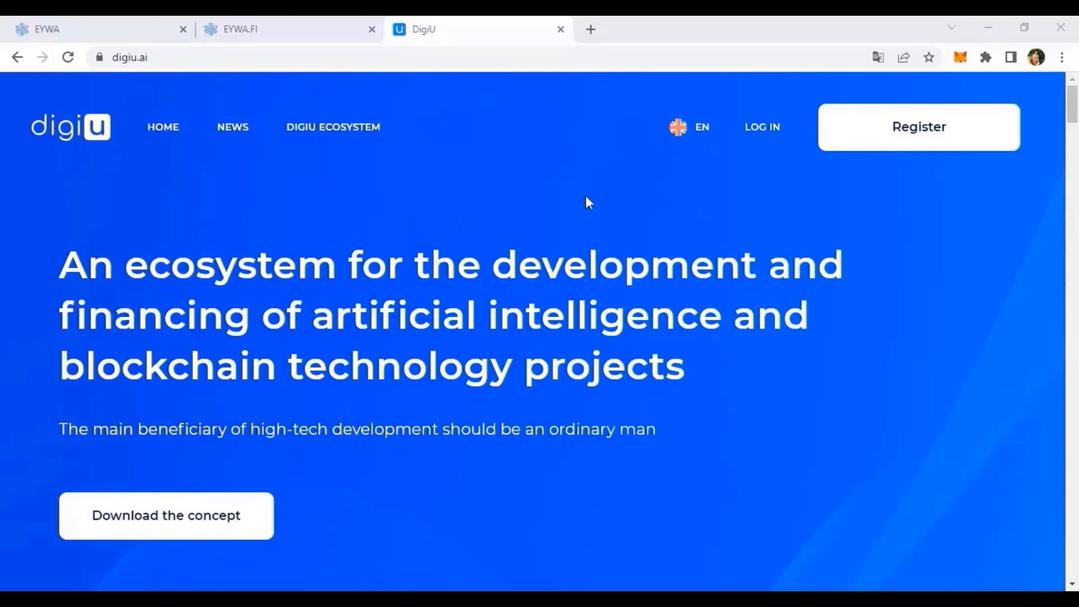
- Back on EYWA.FI, choose USDC on Avalanche Fuji to send and DAI on Polygon Mumbai to receive
left_click(296, 30)
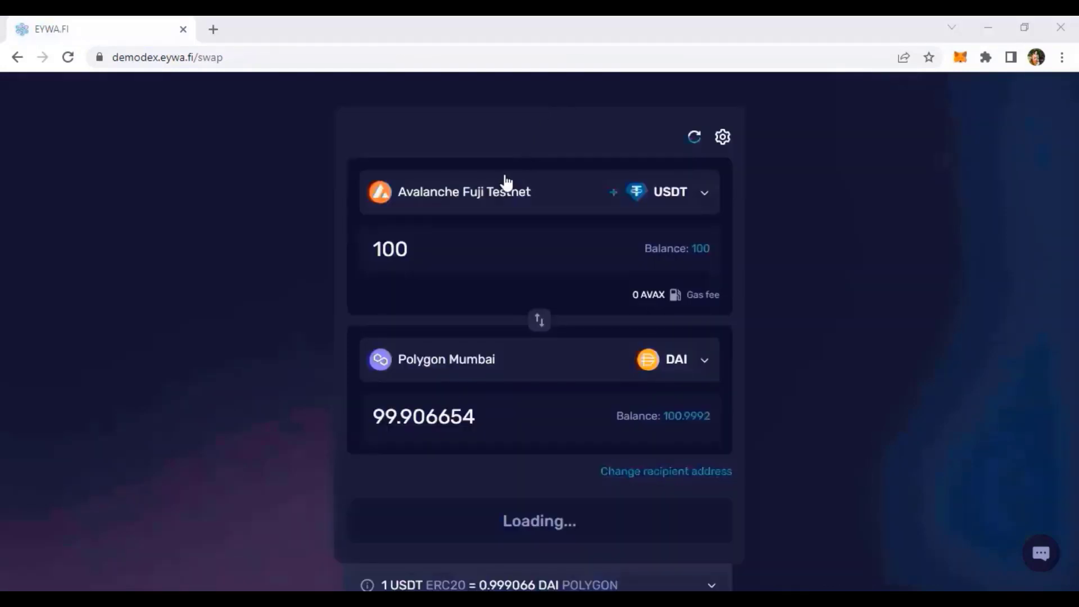
left_click(500, 192)
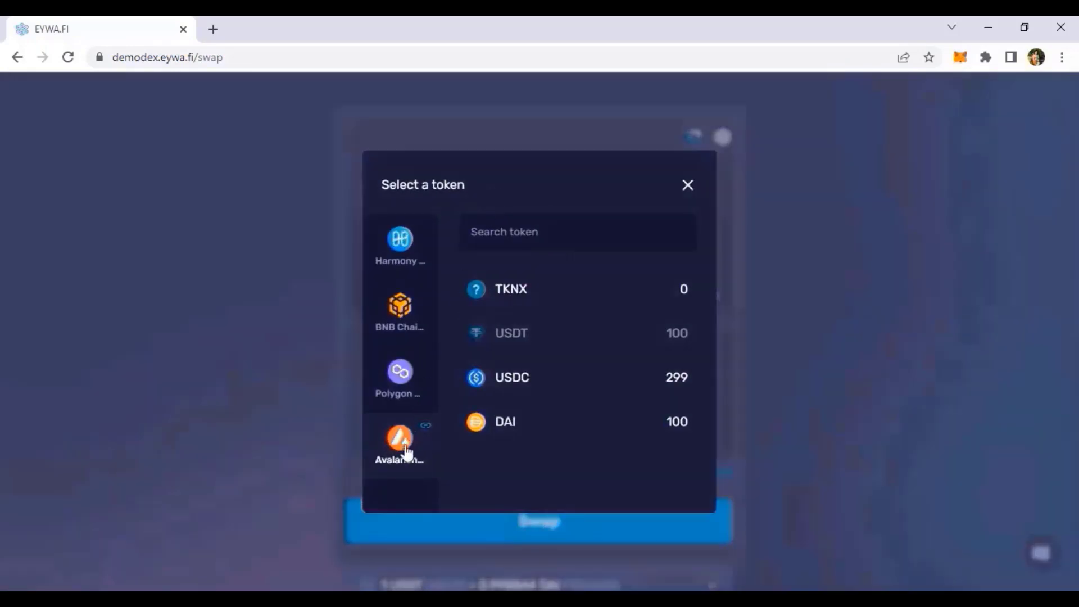
left_click(504, 377)
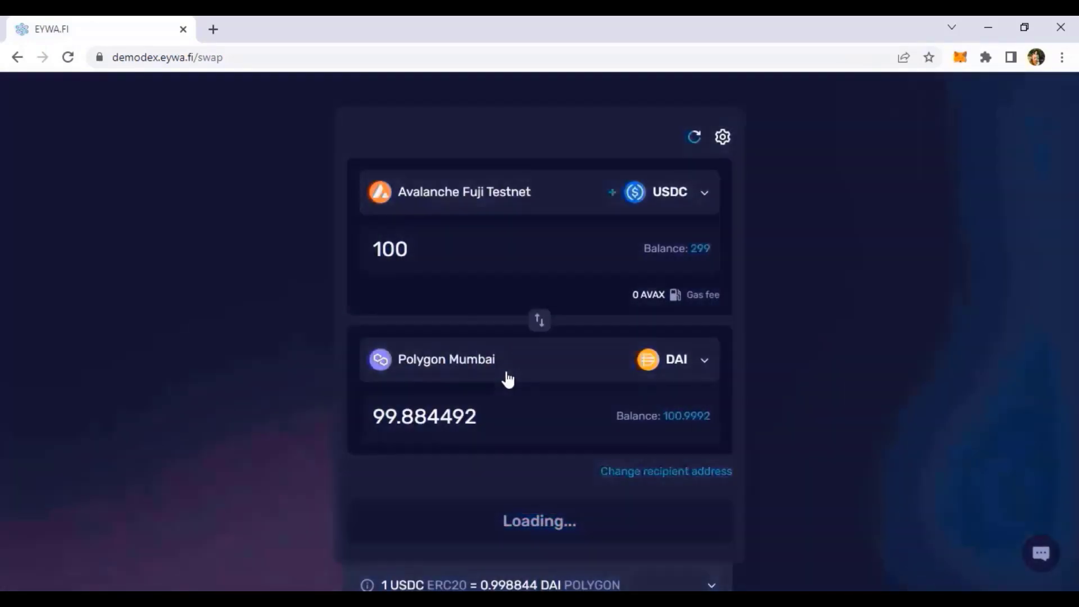
left_click(462, 364)
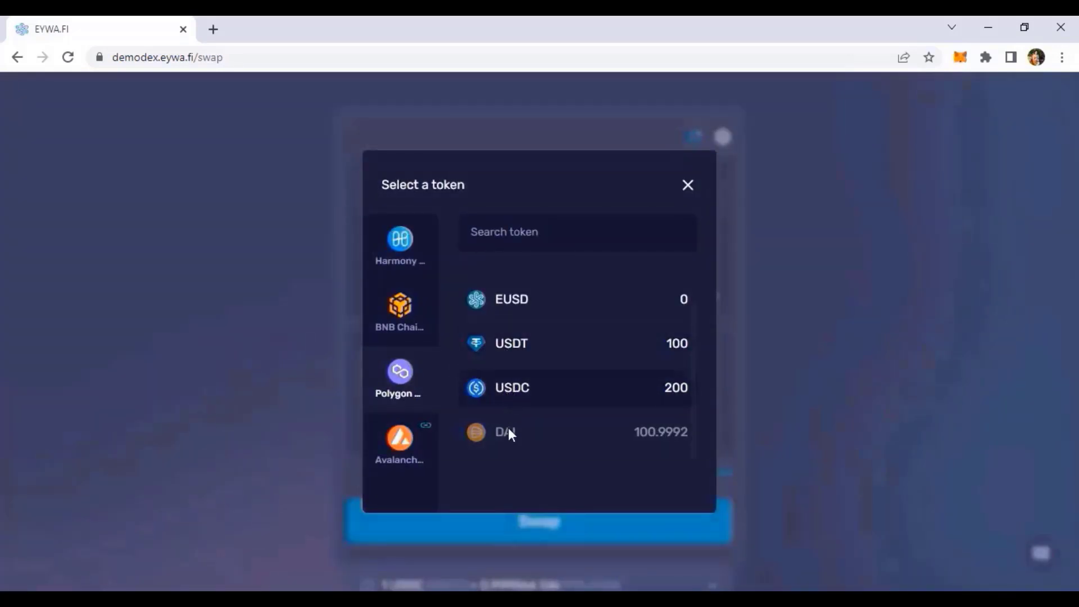
left_click(523, 394)
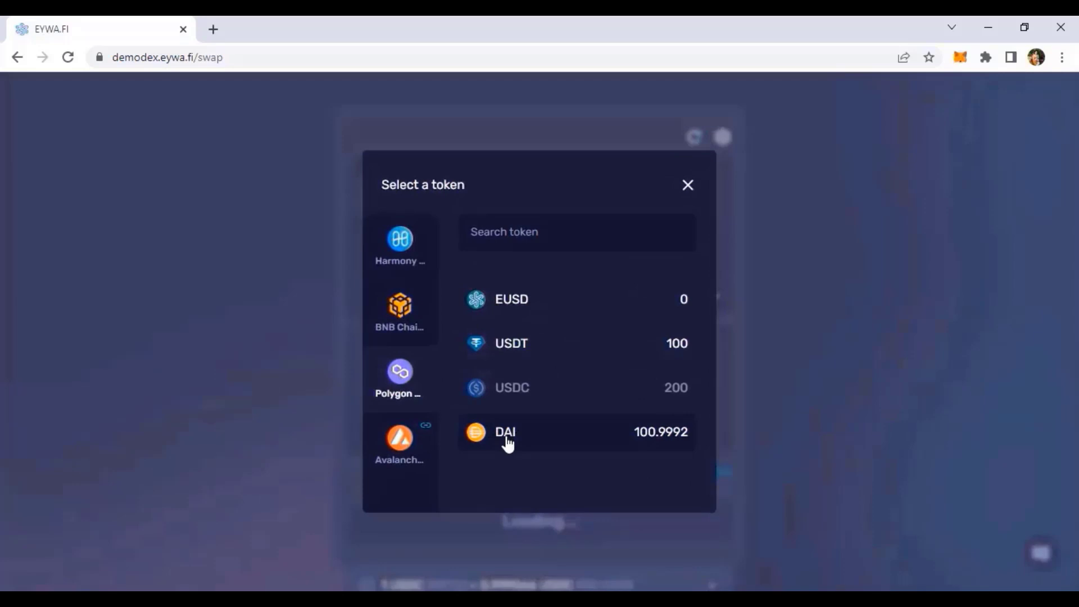
left_click(508, 434)
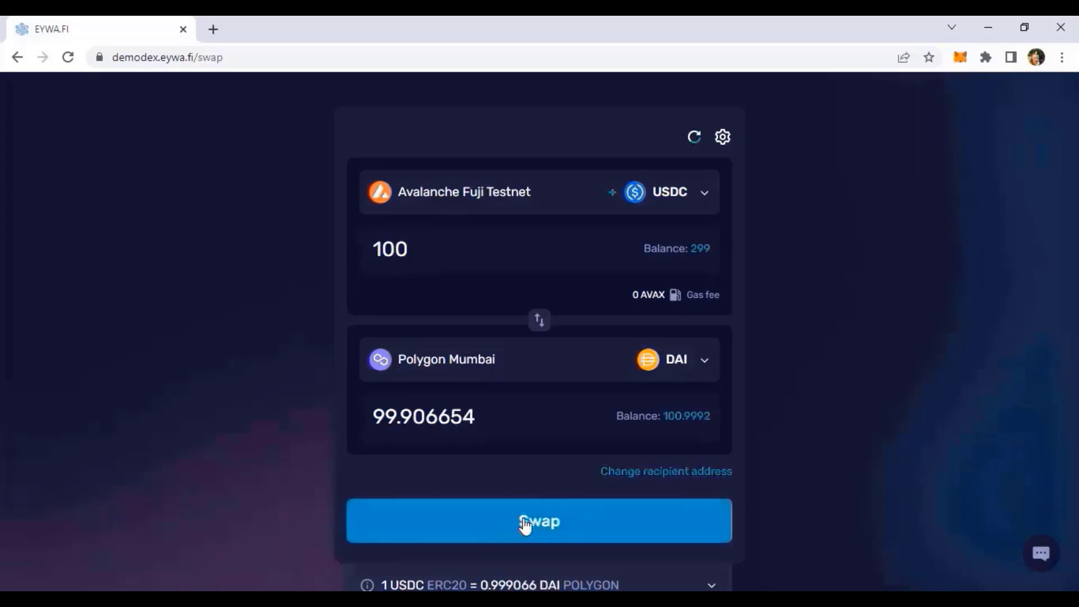
- Confirm the 100 USDC to DAI swap and approve it in MetaMask with Xác nhận
left_click(525, 525)
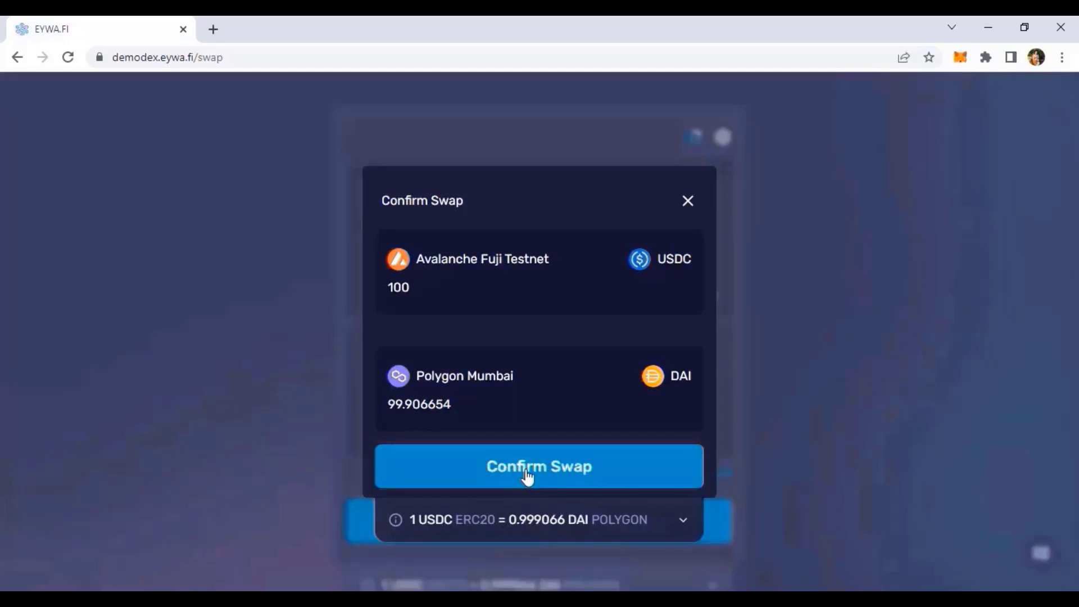
left_click(528, 474)
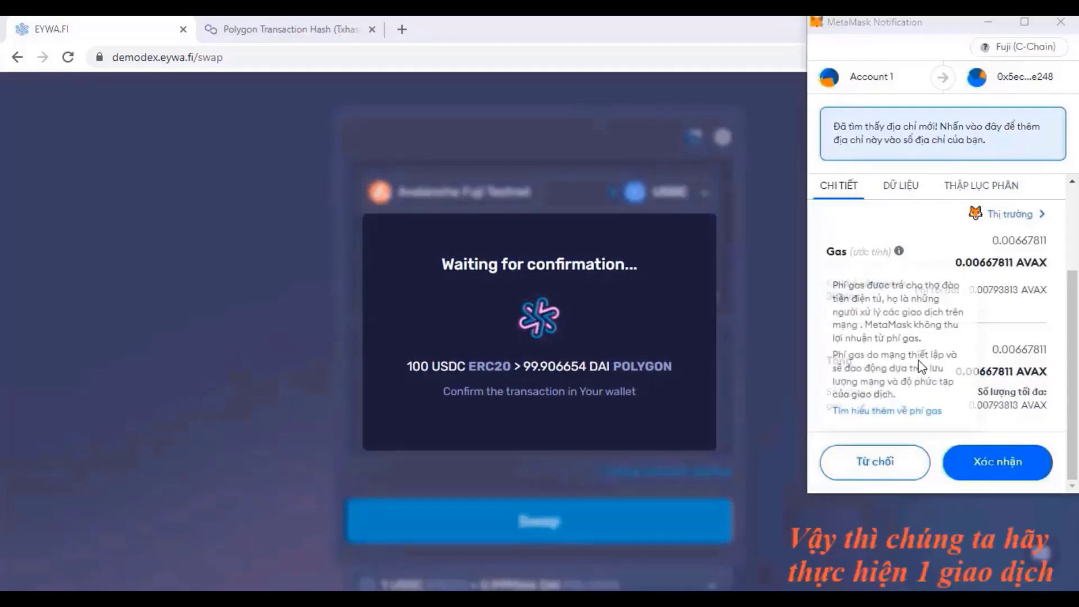
left_click(999, 462)
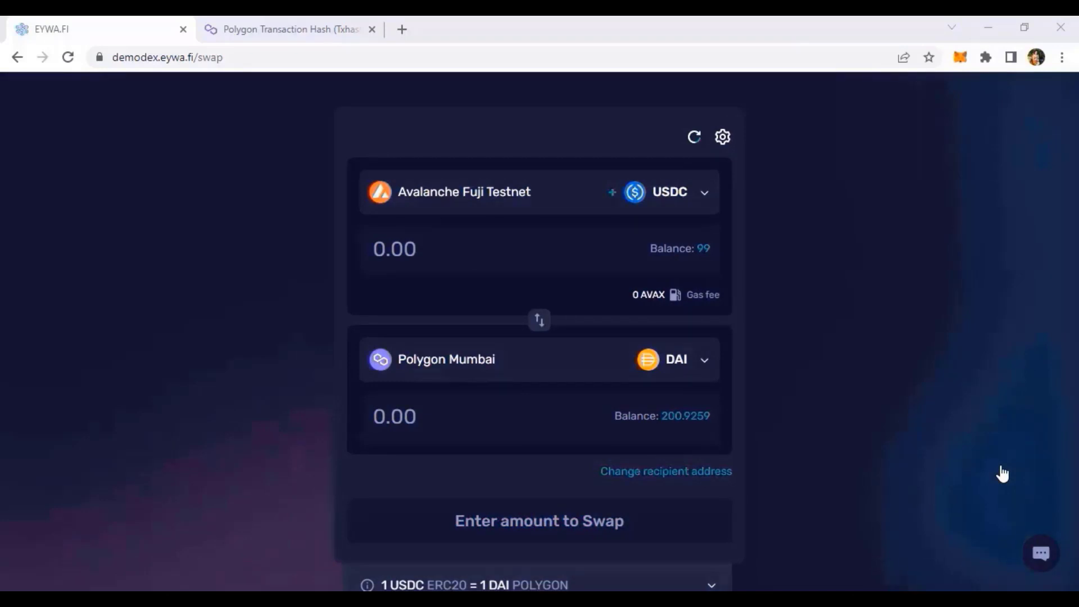
scroll(975, 373, "up", 3)
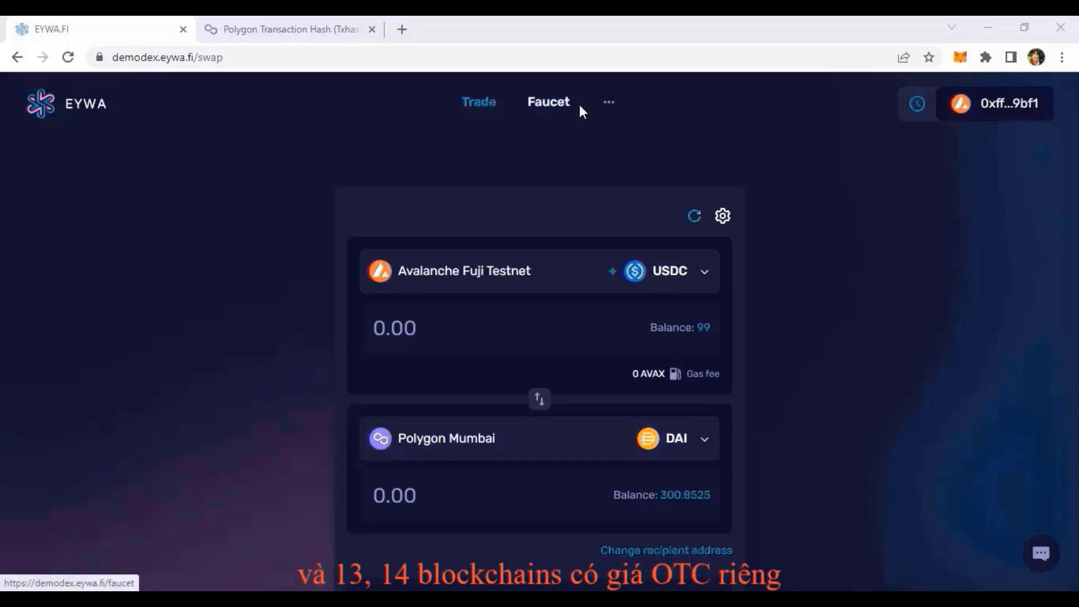
left_click(543, 329)
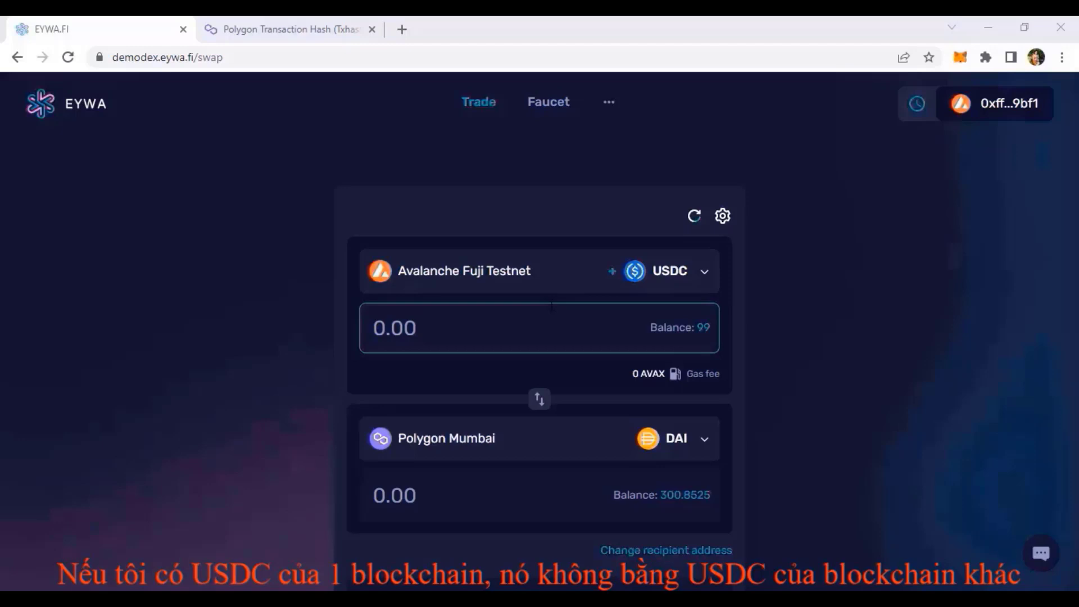
left_click(534, 371)
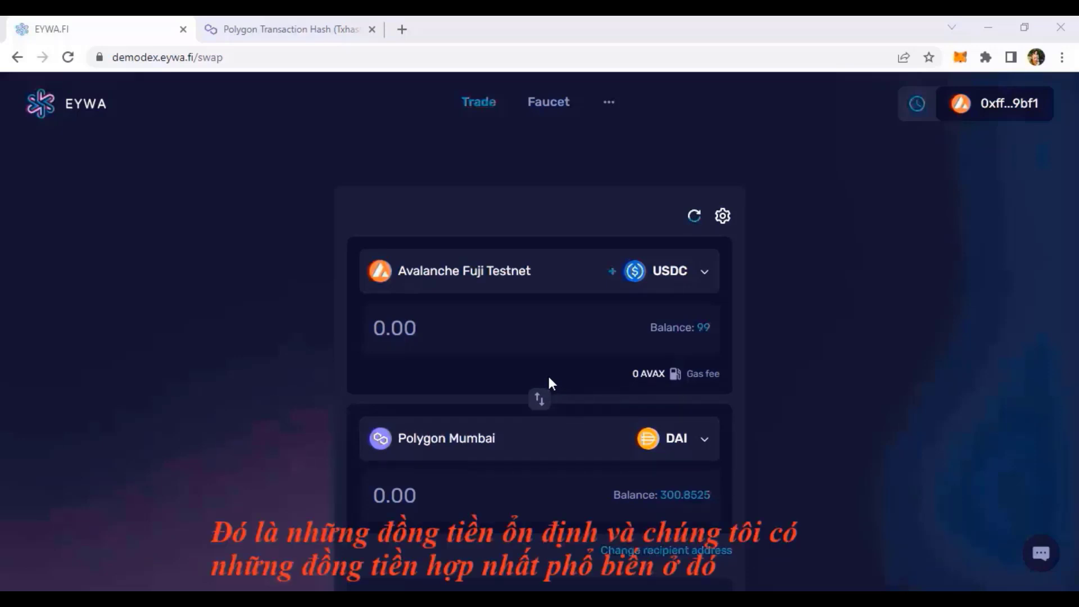
- Select the swap amount field on the EYWA DEX page
left_click(590, 351)
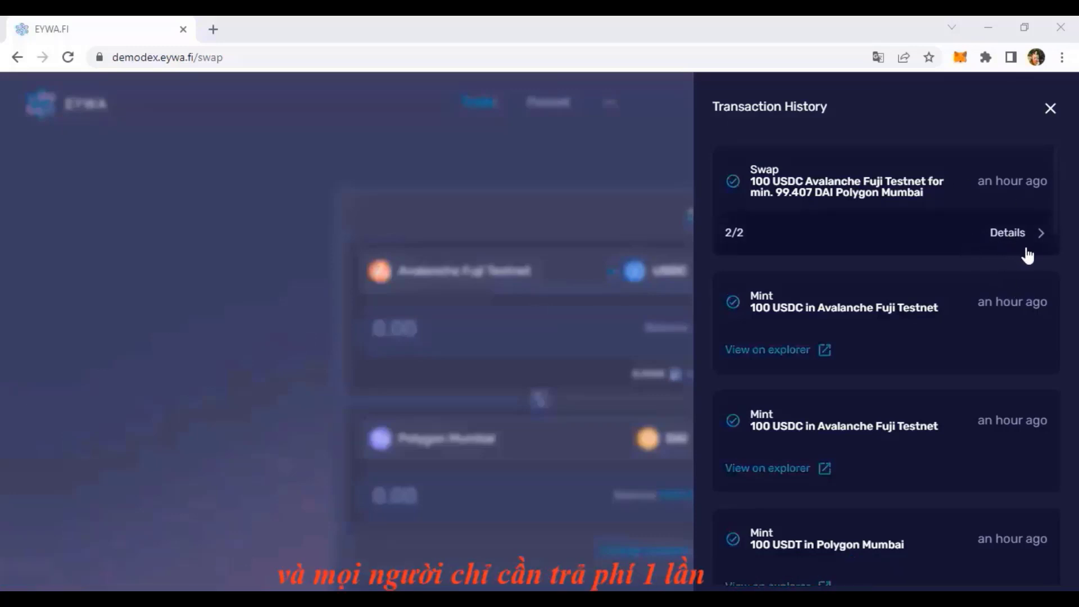
left_click(1032, 237)
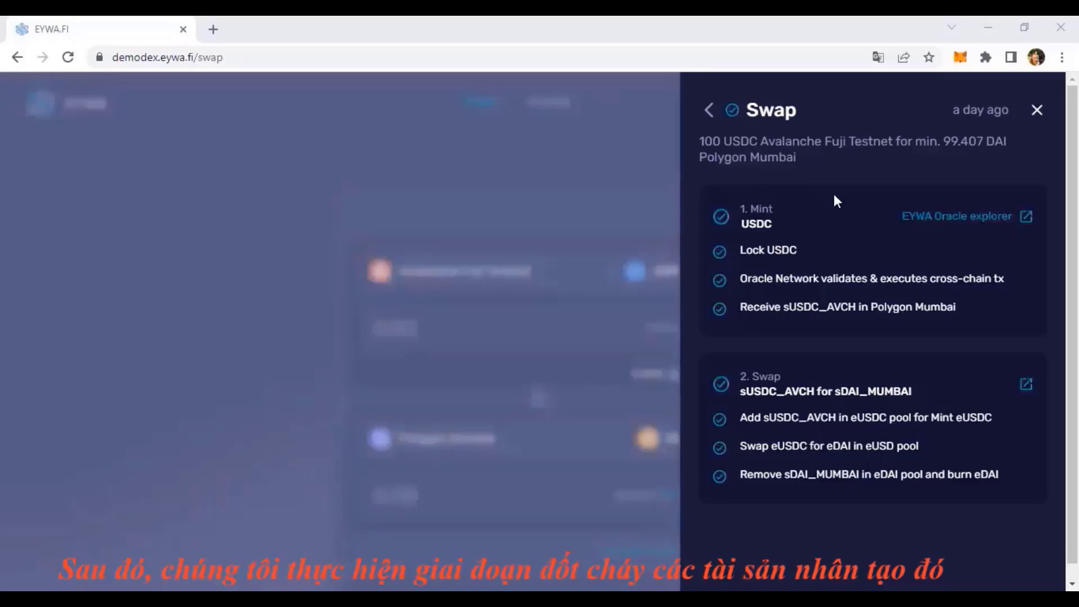
- View the mint step in the Oracle Network Explorer, dismissing the translation prompt
left_click(956, 221)
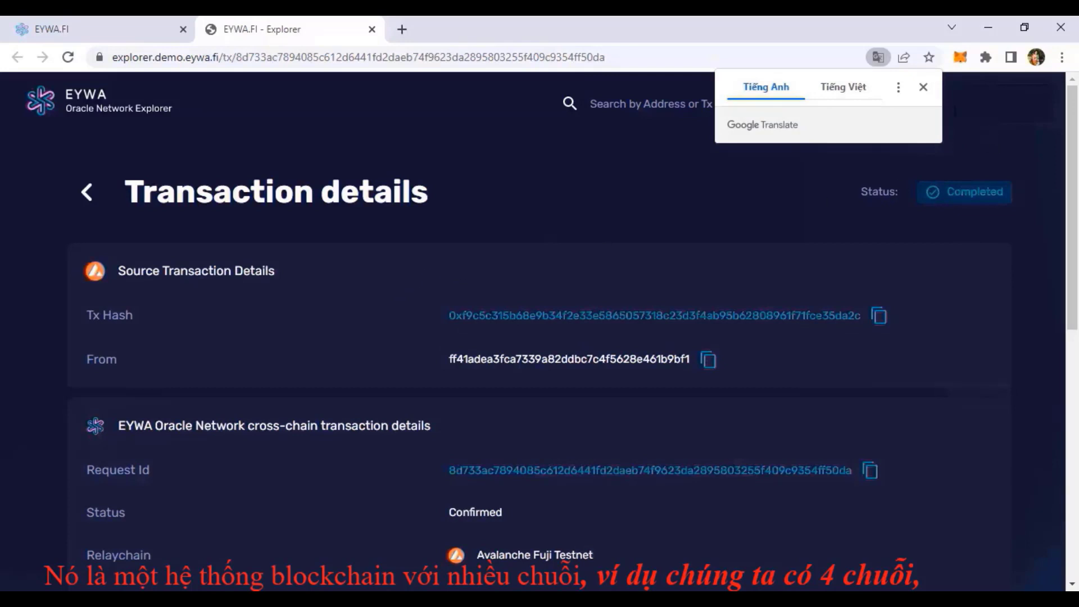
left_click(925, 87)
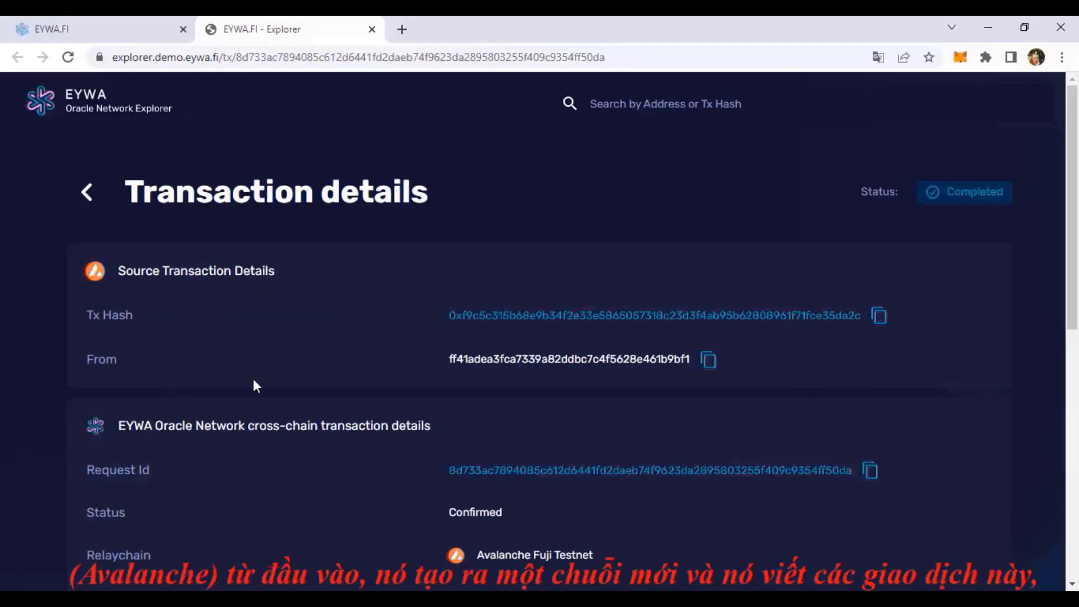
scroll(218, 326, "down", 3)
scroll(218, 325, "down", 1)
scroll(244, 264, "up", 2)
scroll(245, 264, "up", 2)
scroll(205, 244, "up", 1)
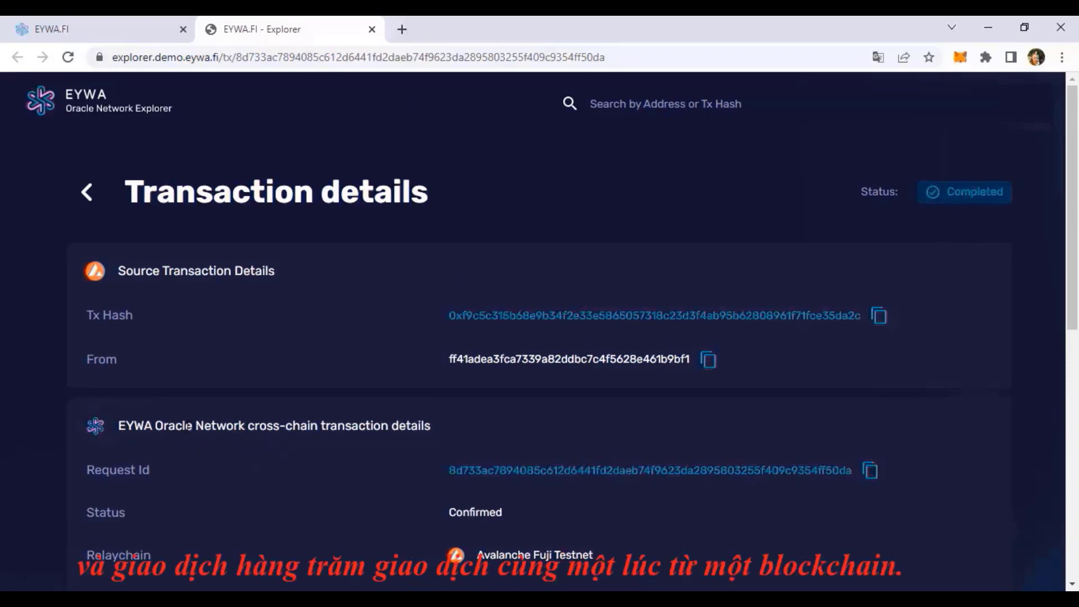
scroll(282, 441, "down", 3)
scroll(288, 448, "down", 2)
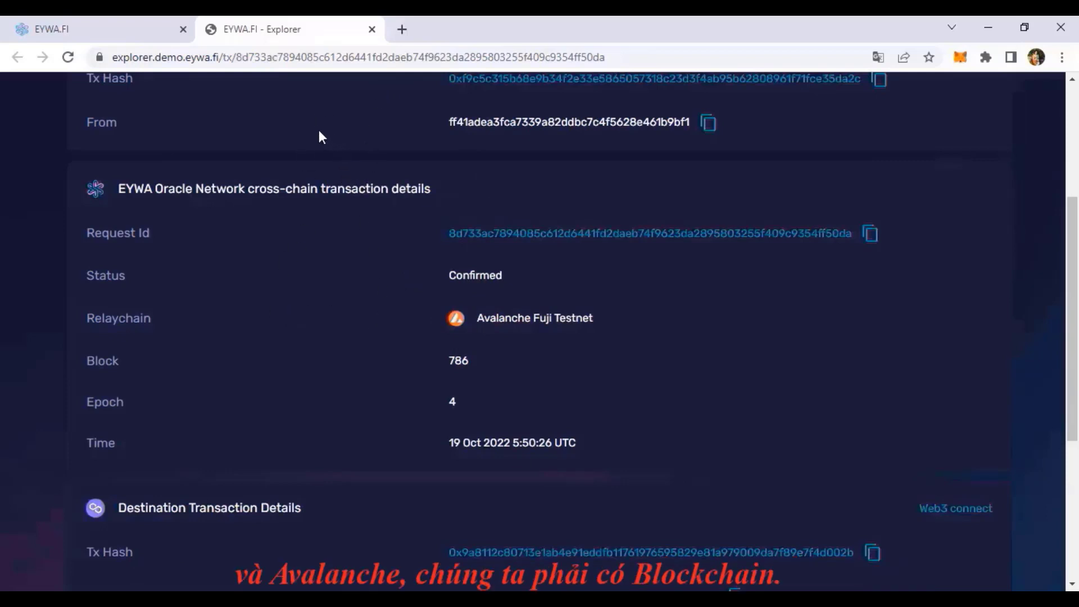
scroll(314, 127, "up", 3)
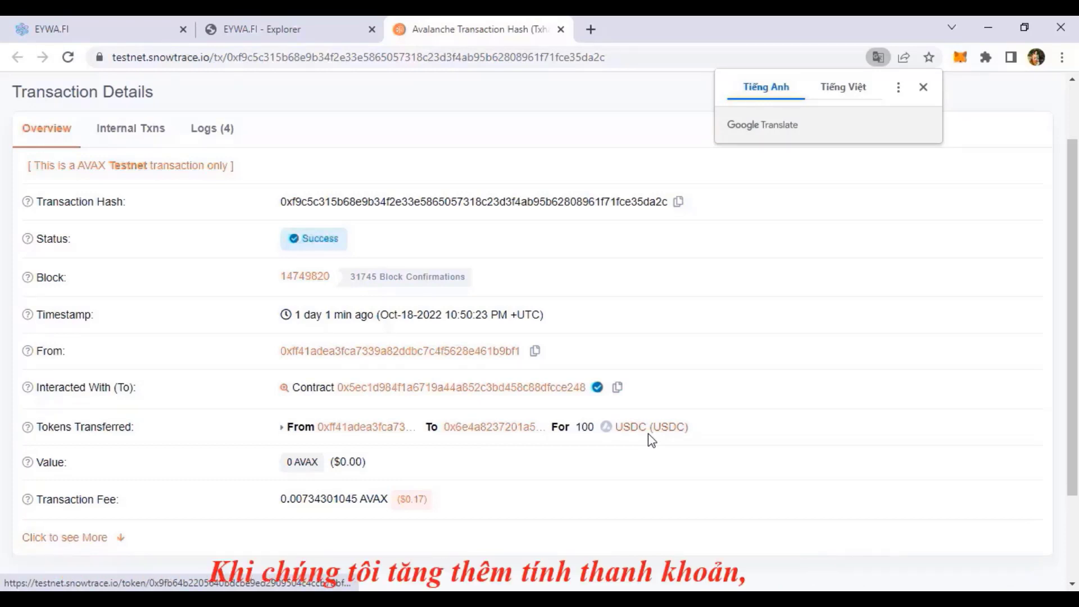
left_click(262, 30)
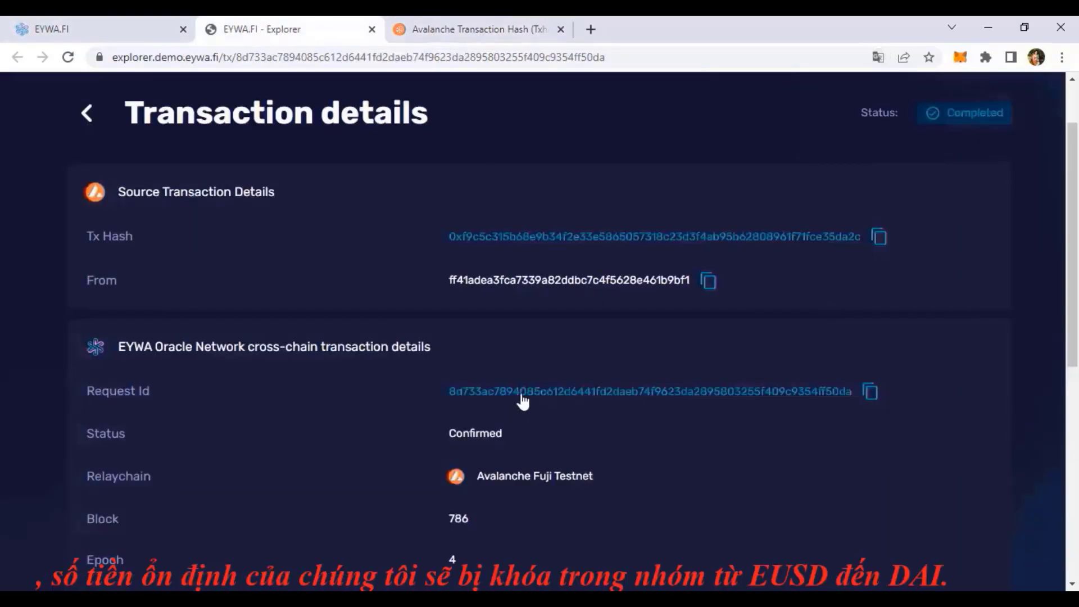
- Close the duplicate Explorer tab and open the Polygon Mumbai destination transaction on Polygonscan
left_click(521, 392)
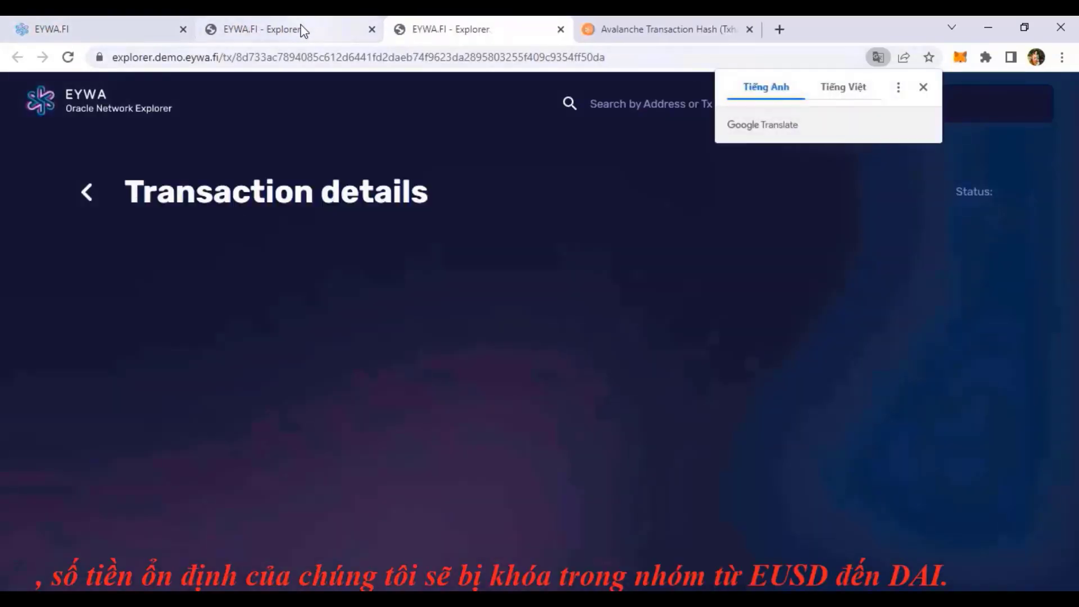
left_click(561, 29)
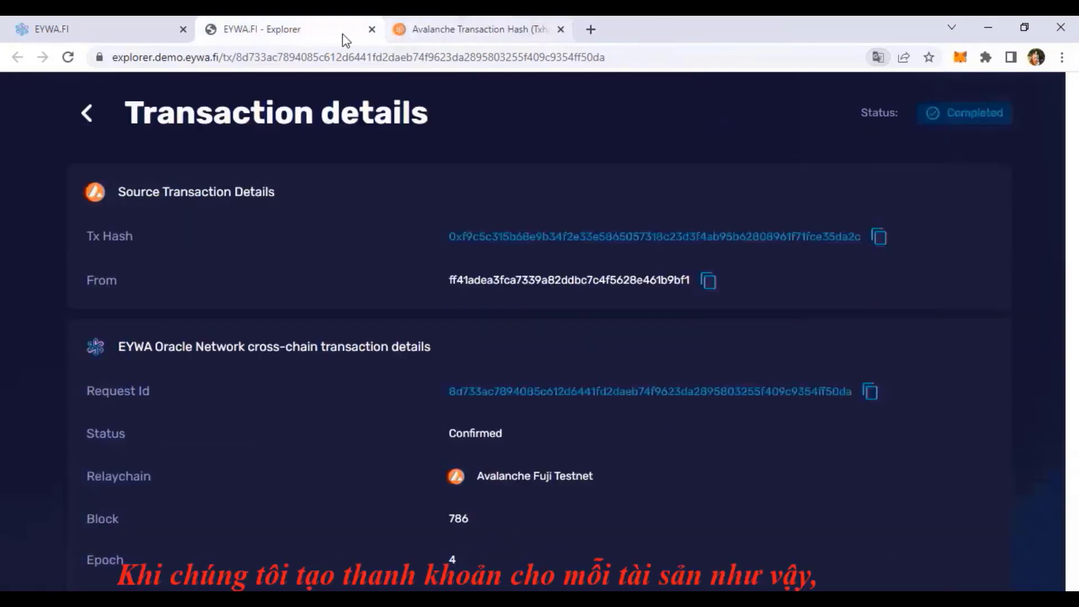
scroll(458, 382, "down", 3)
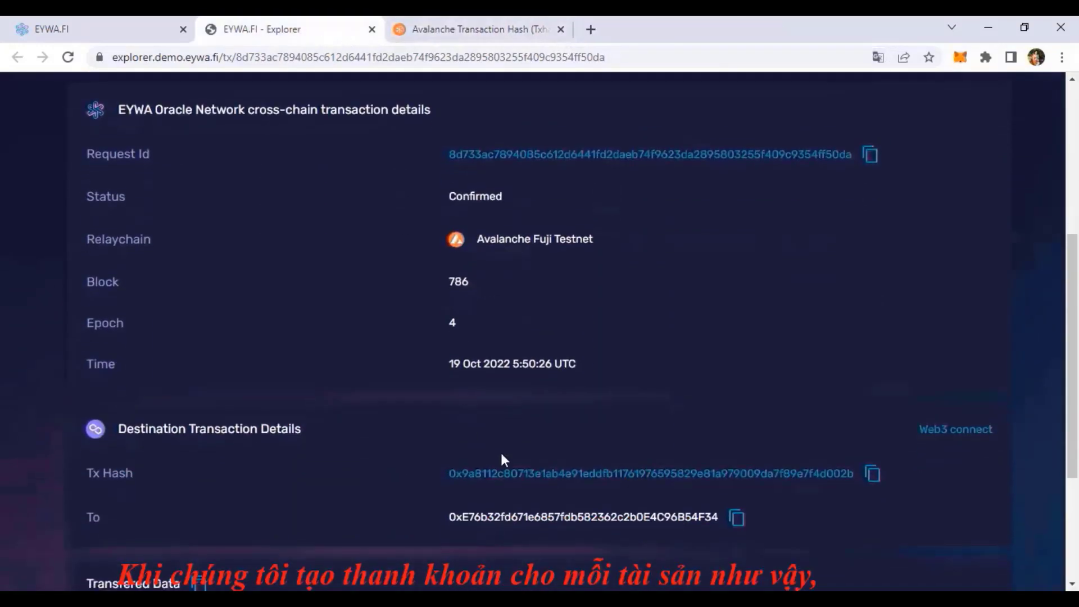
left_click(529, 474)
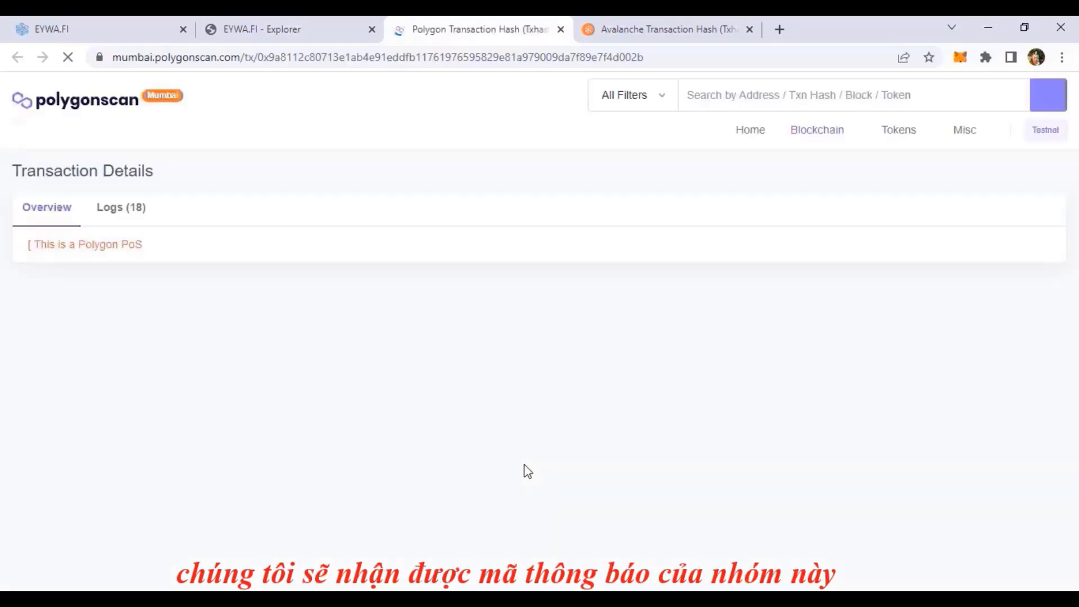
scroll(718, 427, "down", 3)
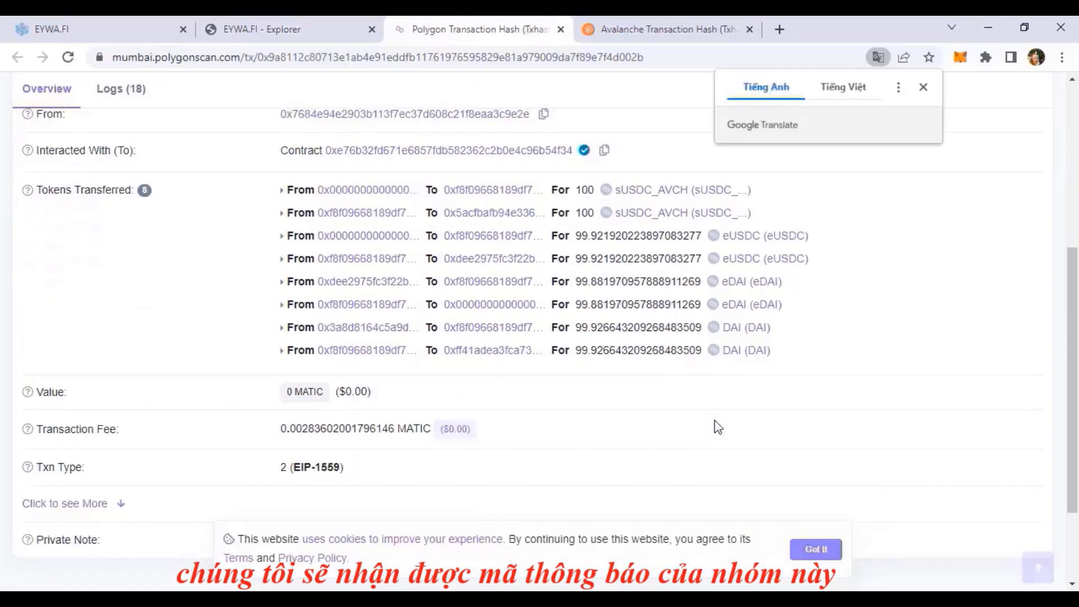
scroll(713, 428, "up", 1)
left_click(808, 548)
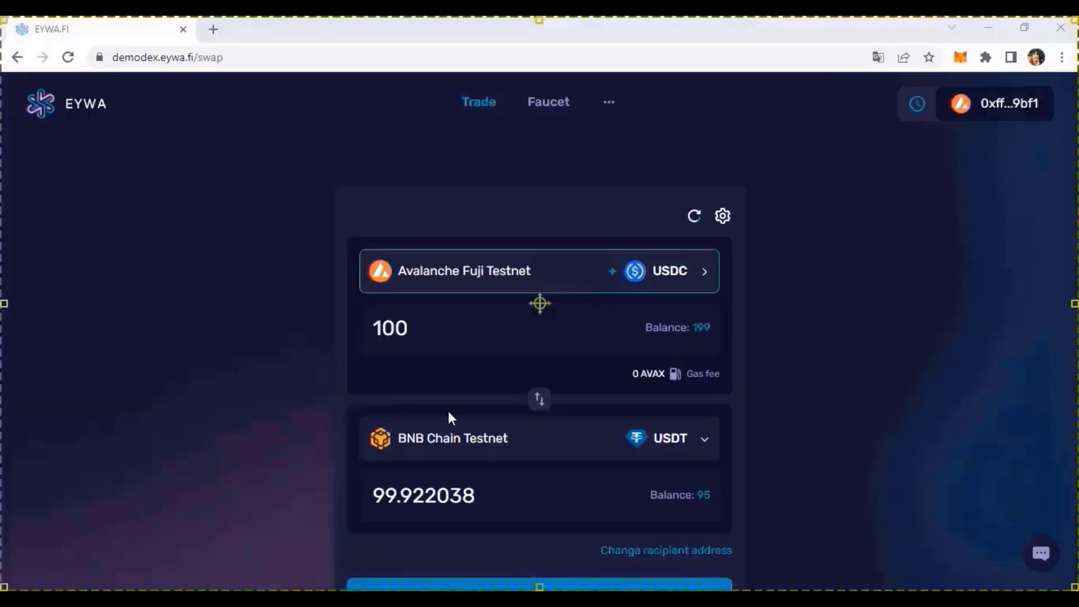
- Set DAI as the token to receive on BNB Chain Testnet and start the swap
left_click(460, 441)
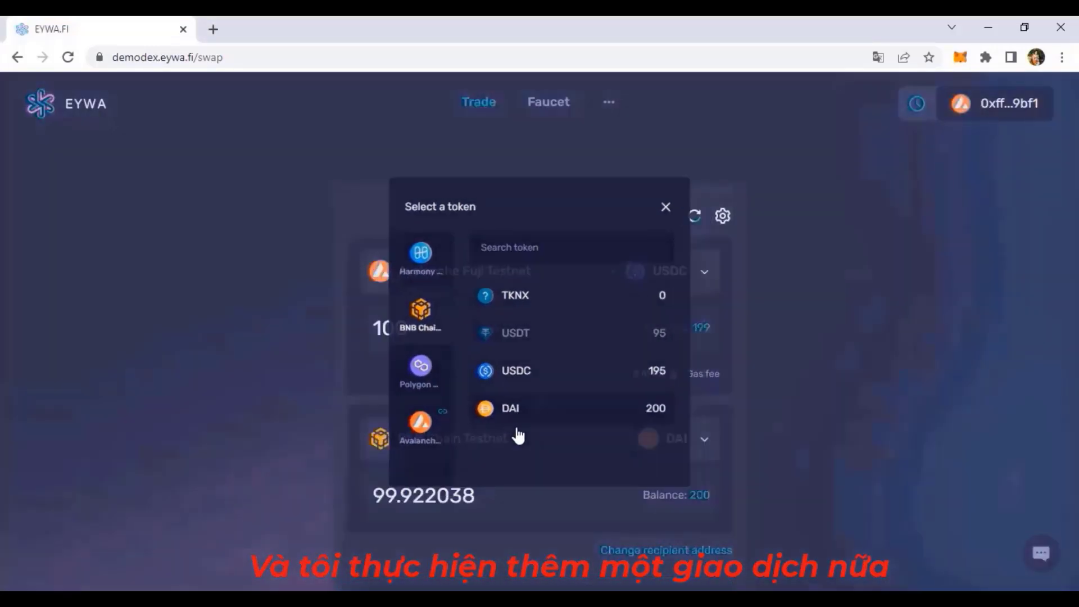
left_click(518, 413)
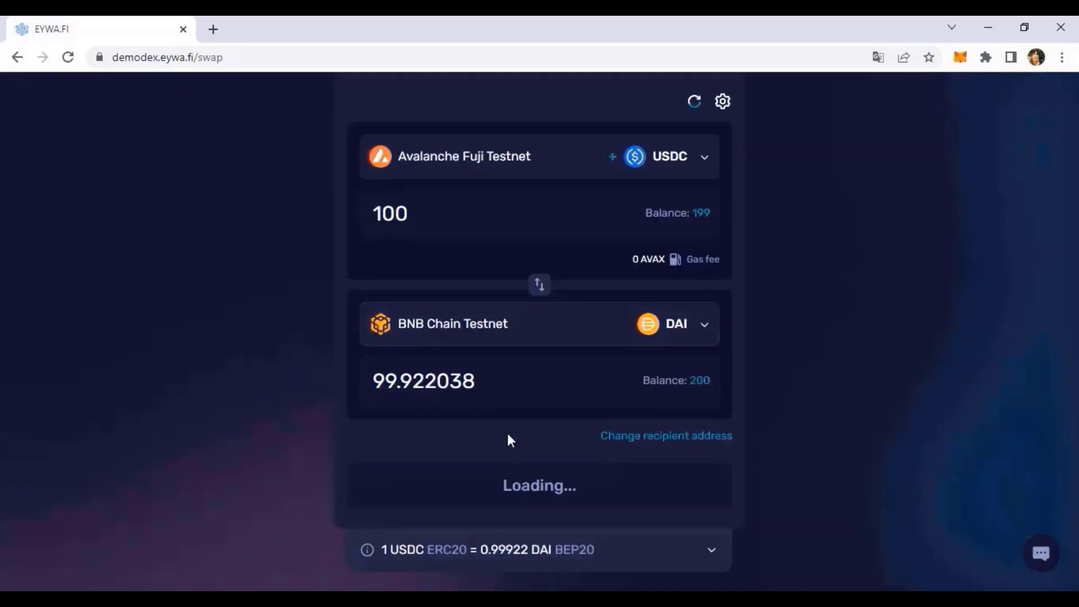
left_click(541, 486)
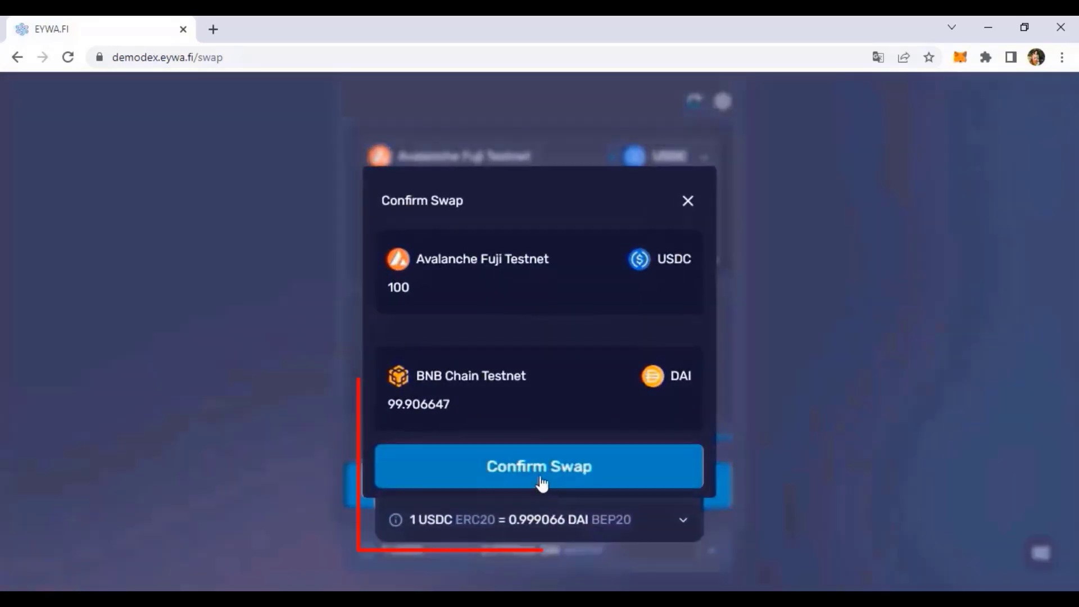
- Confirm the 100 USDC swap, add the suggested token, and approve it in MetaMask
left_click(539, 468)
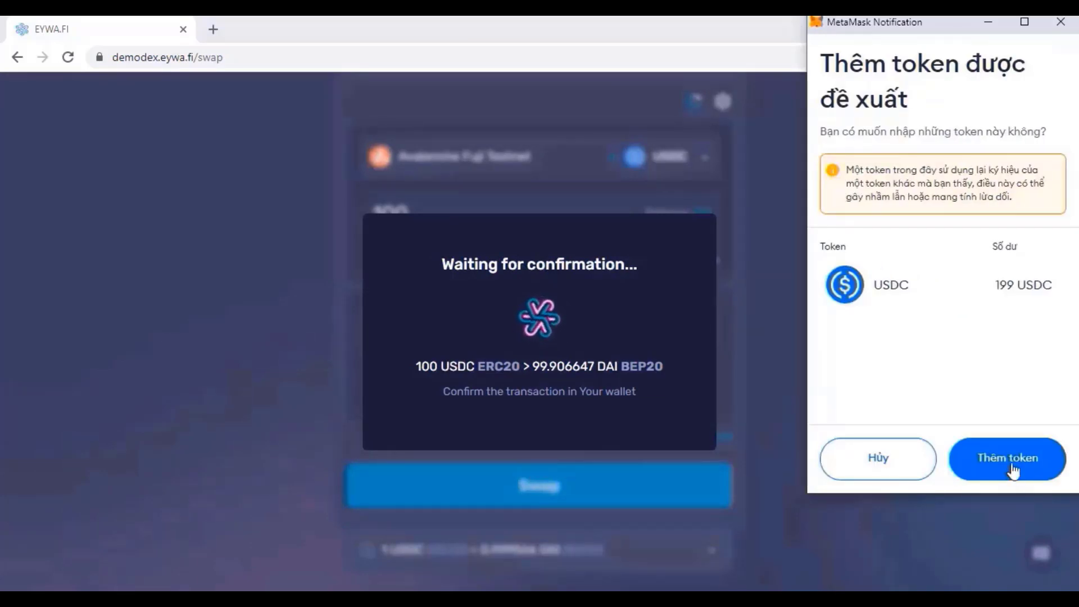
left_click(1006, 463)
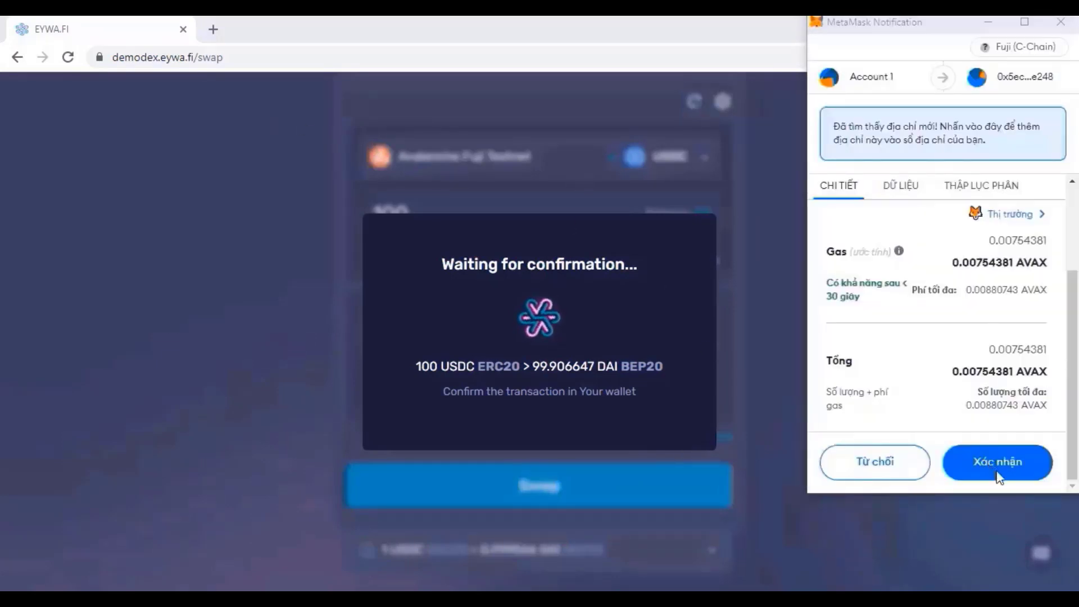
left_click(1002, 470)
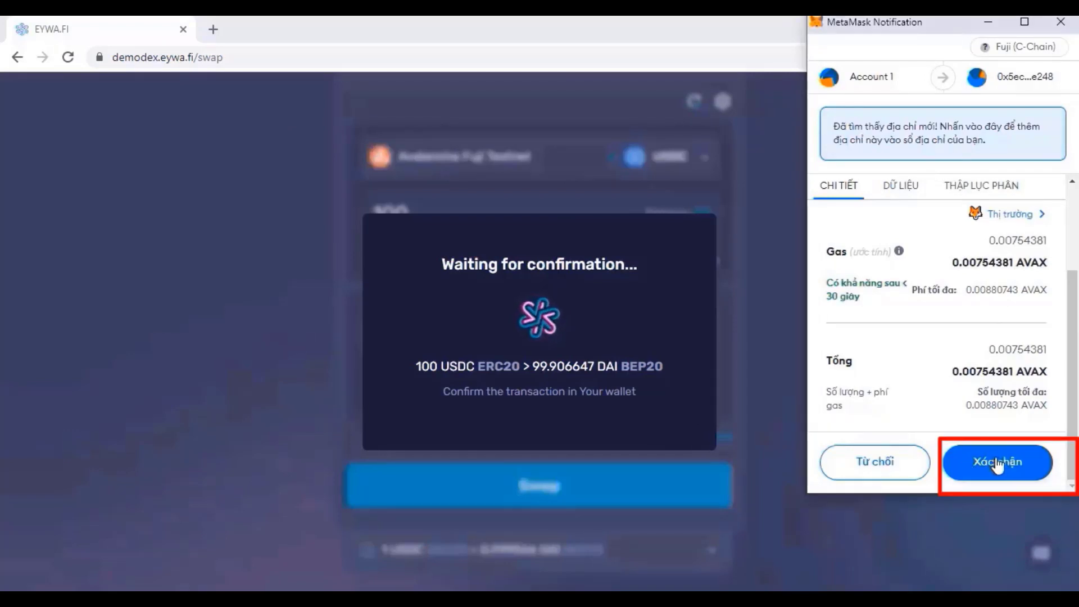
left_click(1000, 463)
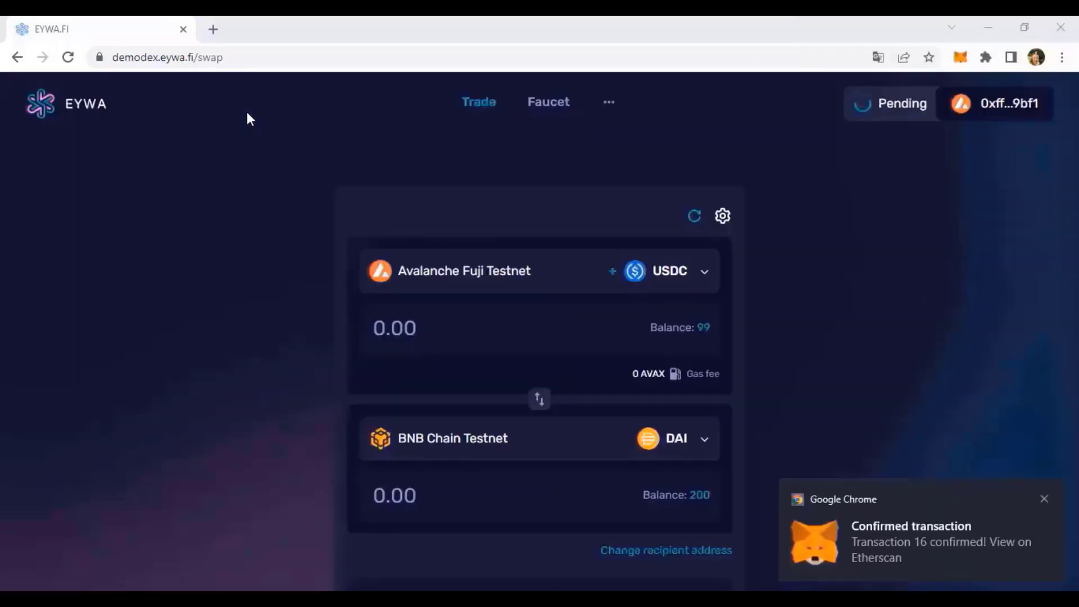
scroll(843, 337, "down", 1)
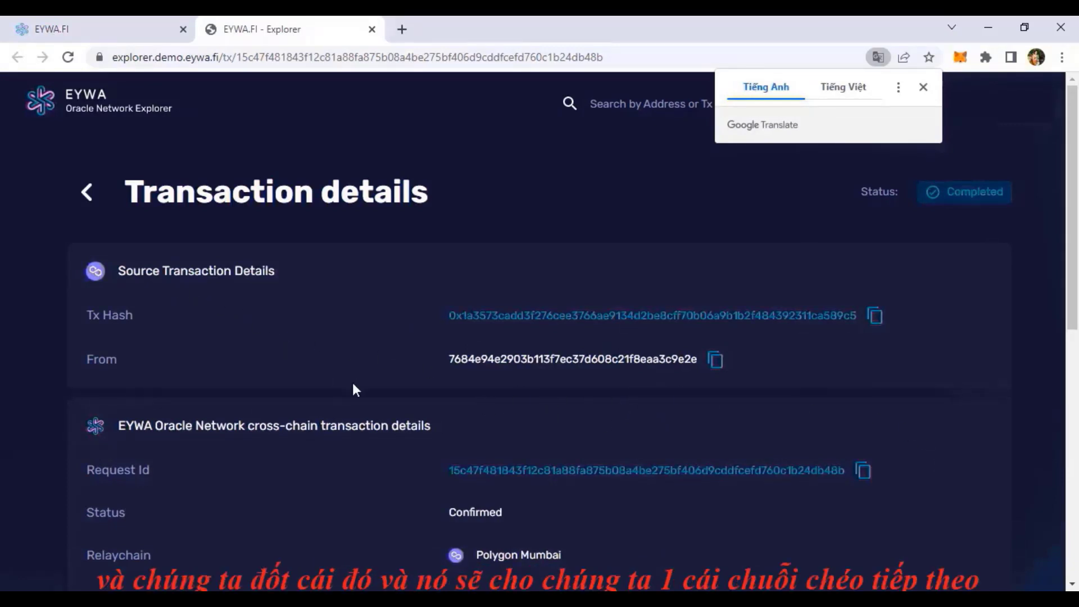
scroll(325, 182, "down", 4)
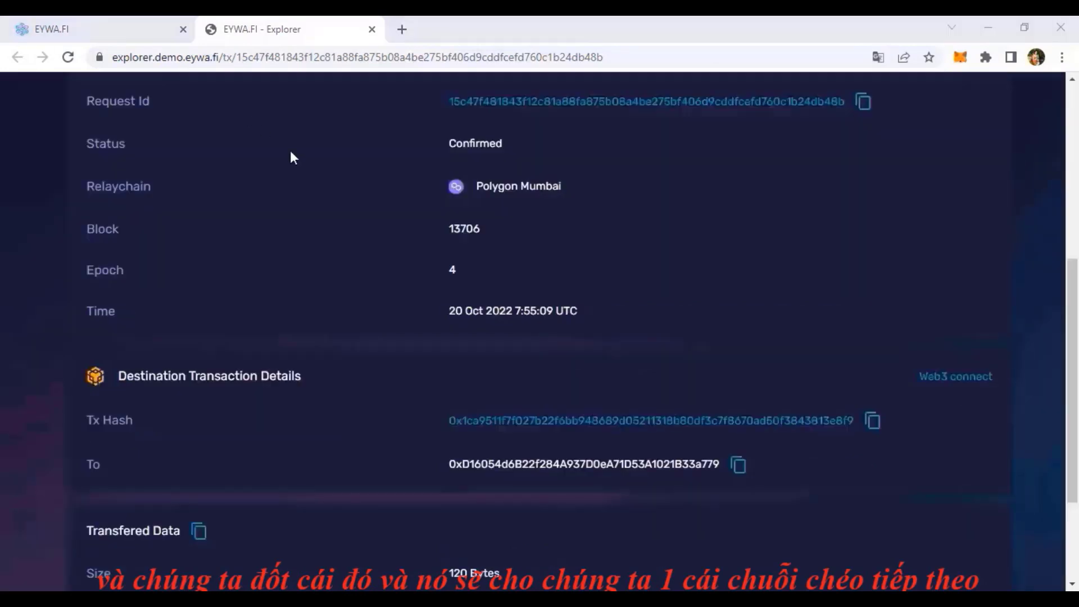
- Inspect the BNB Chain transaction and its Interacted With contract, then return to EYWA.FI
left_click(595, 420)
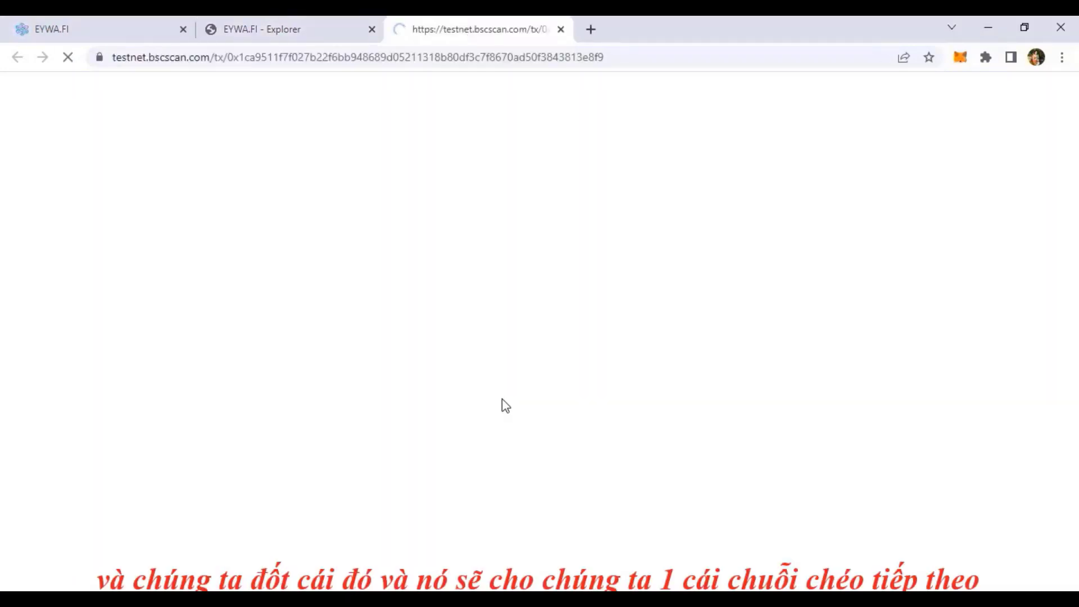
scroll(590, 419, "down", 2)
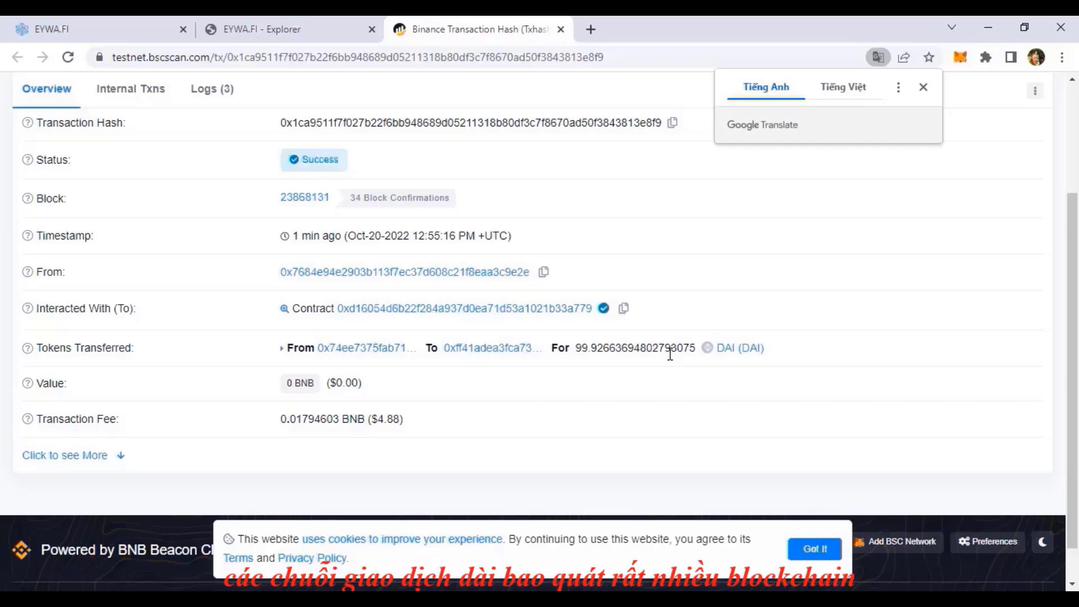
left_click(388, 308)
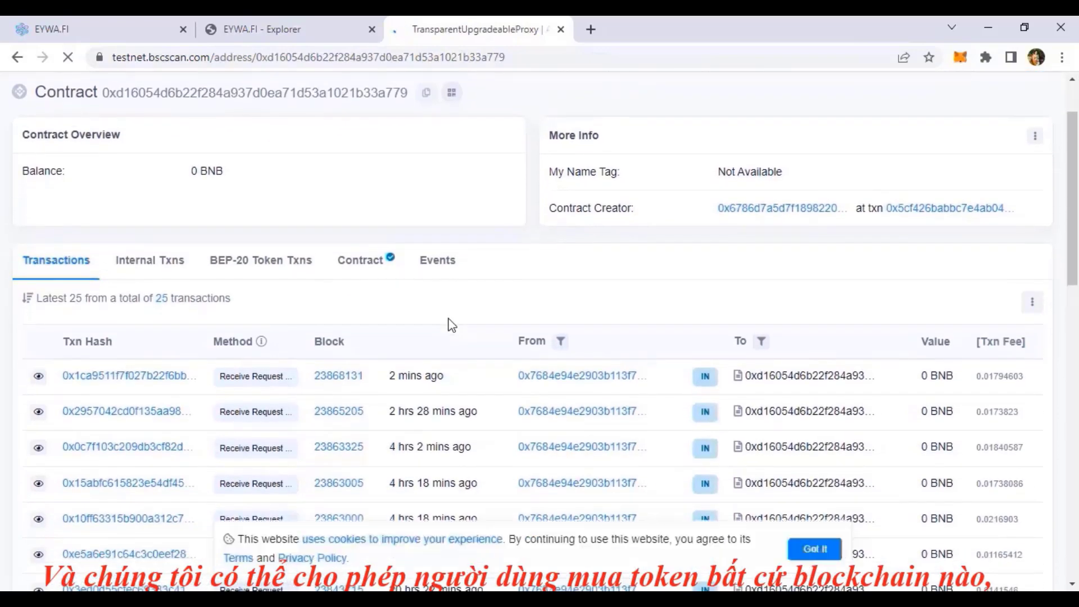
scroll(449, 320, "down", 4)
scroll(449, 319, "up", 5)
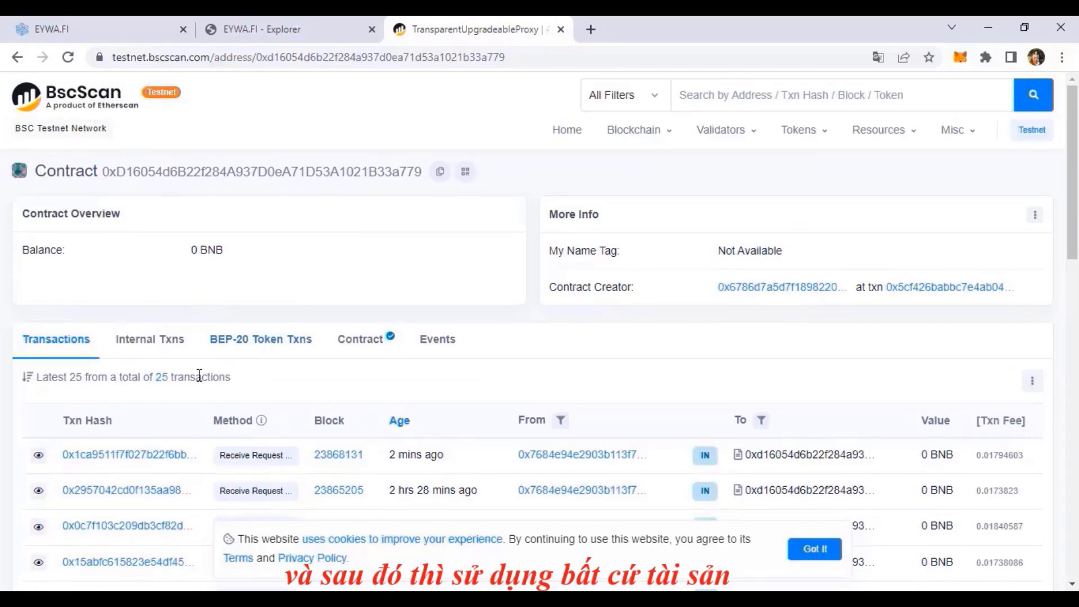
scroll(205, 395, "down", 1)
scroll(254, 395, "down", 1)
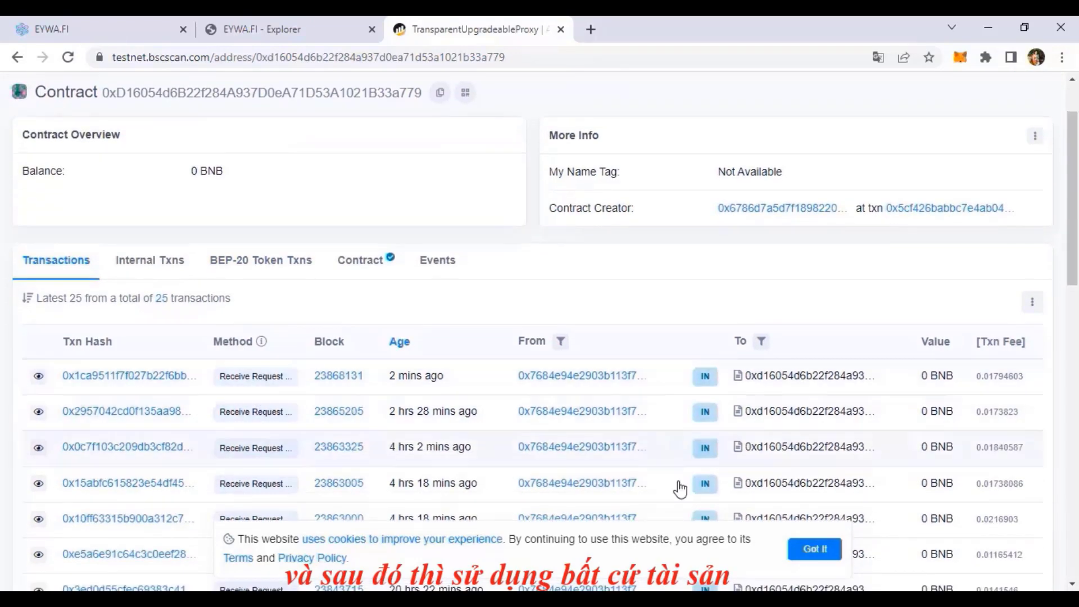
left_click(815, 548)
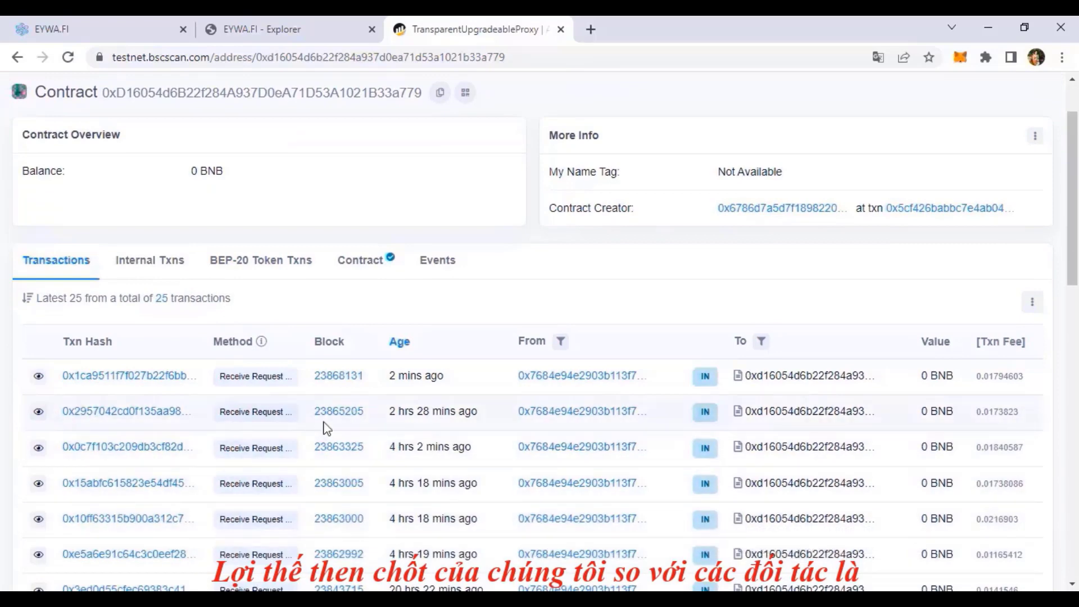
scroll(360, 426, "down", 3)
scroll(360, 426, "up", 5)
scroll(360, 426, "up", 3)
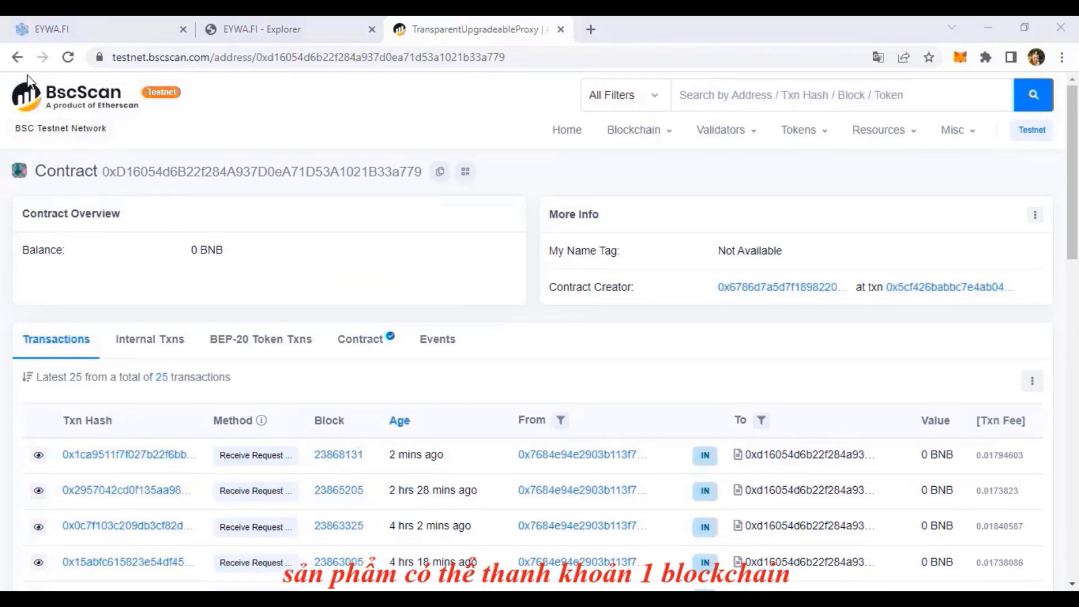
left_click(17, 57)
scroll(353, 367, "down", 3)
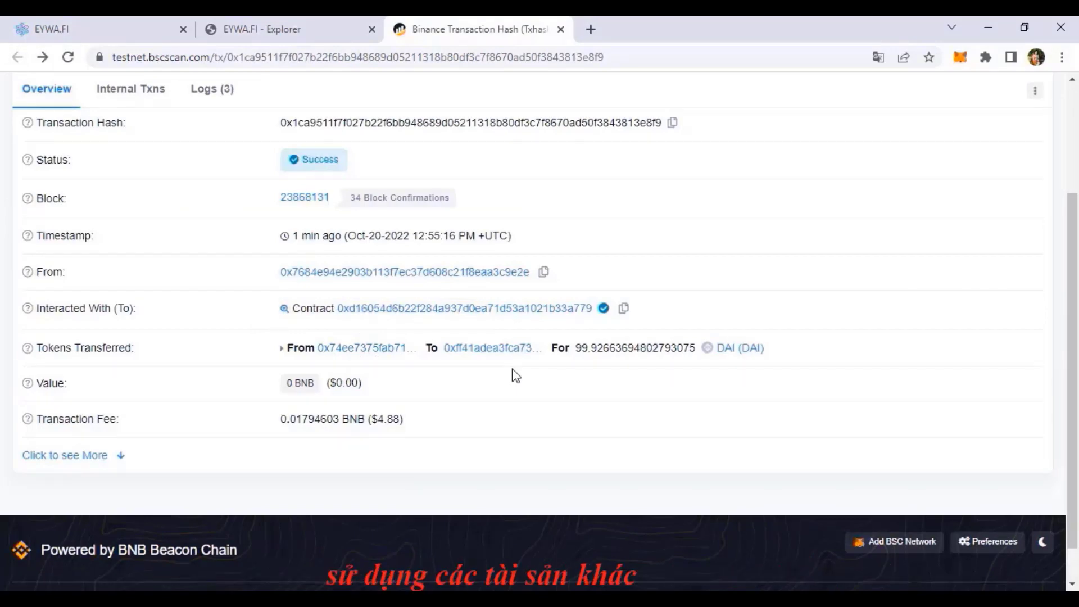
scroll(513, 374, "up", 3)
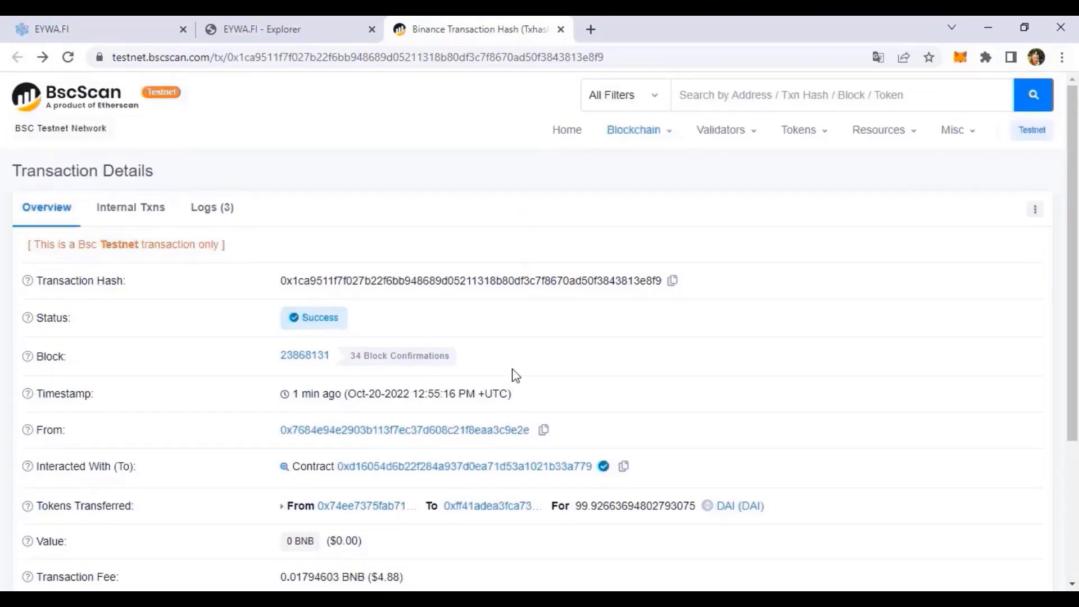
scroll(513, 373, "down", 2)
left_click_drag(810, 331, 541, 384)
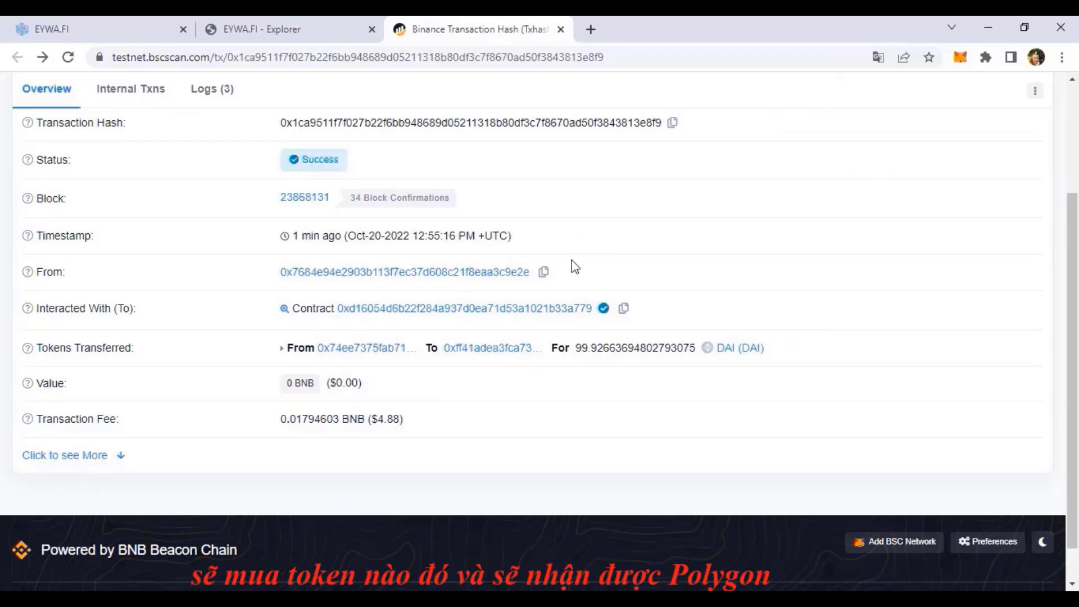
scroll(565, 279, "up", 3)
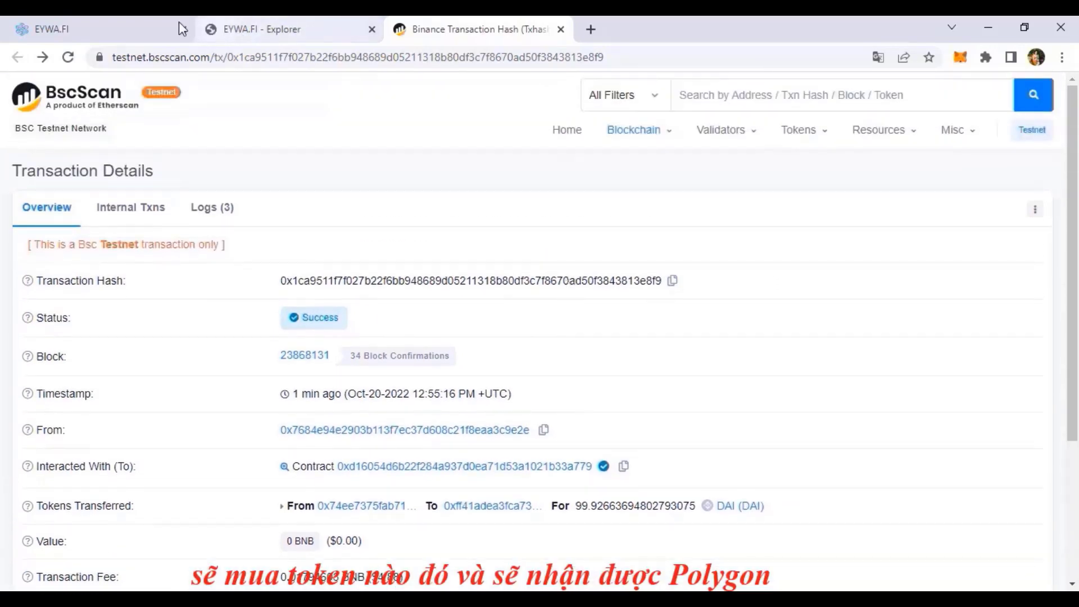
left_click(93, 29)
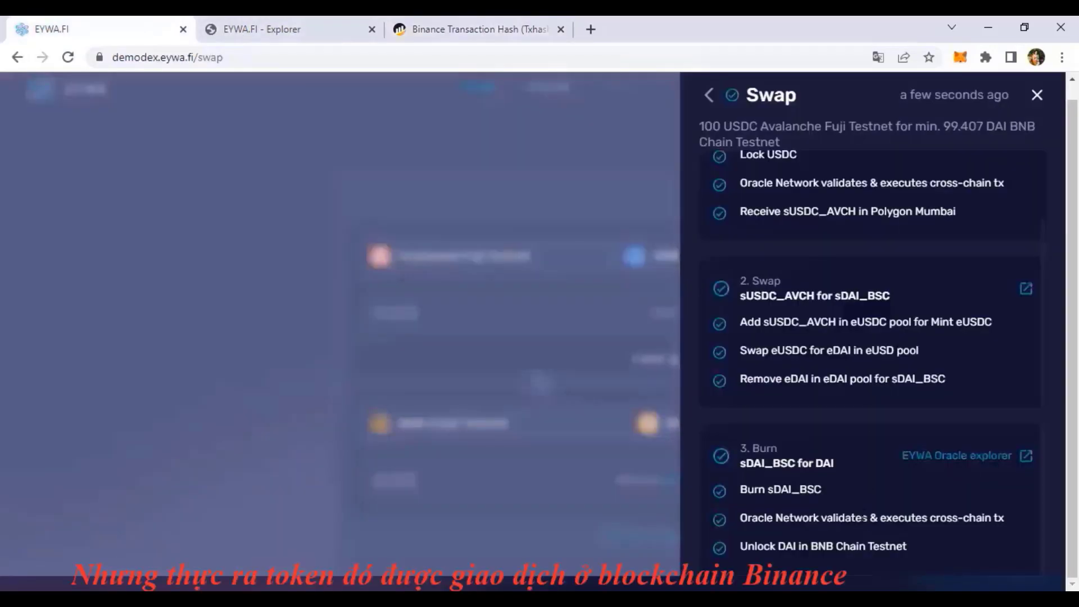